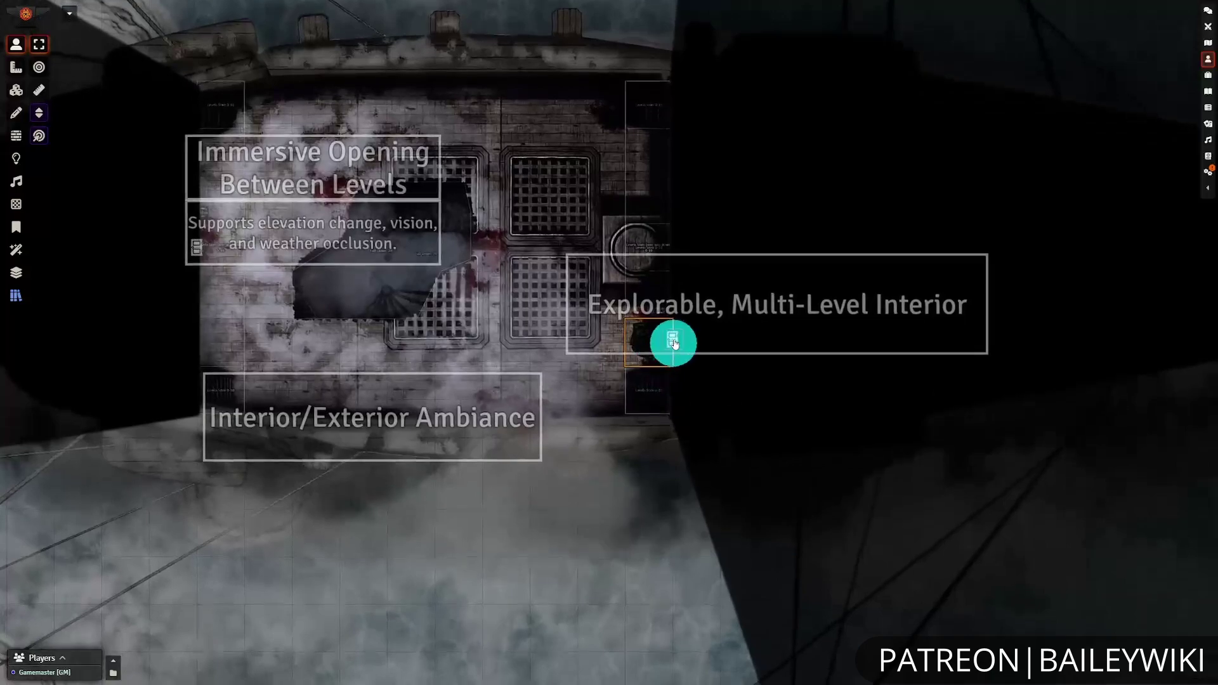
# Step: Open the door beside the token on the galleon's deck and move the token into the interior cabin
pyautogui.click(674, 342)
pyautogui.press('Right')
pyautogui.press('Up')
pyautogui.press('Up')
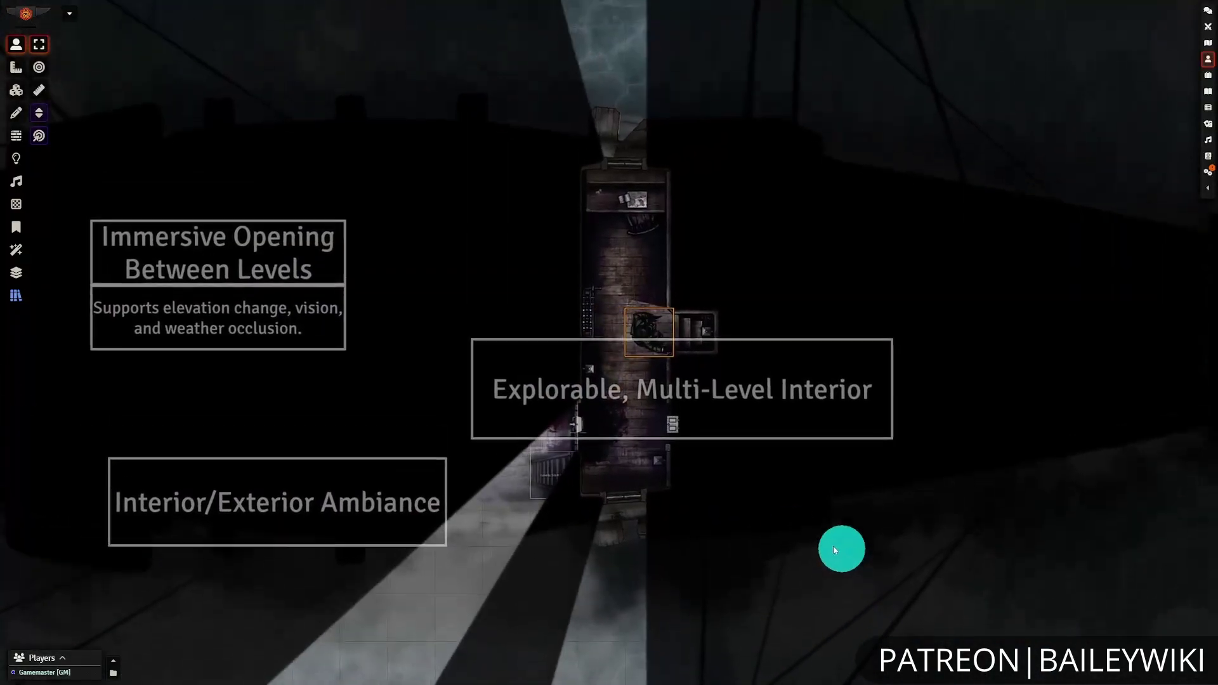
# Step: Walk the token south through the cabin, open the door in its east wall and pass through
pyautogui.press('Right')
pyautogui.press('Down')
pyautogui.press('Down')
pyautogui.click(628, 388)
pyautogui.press('Right')
pyautogui.press('Right')
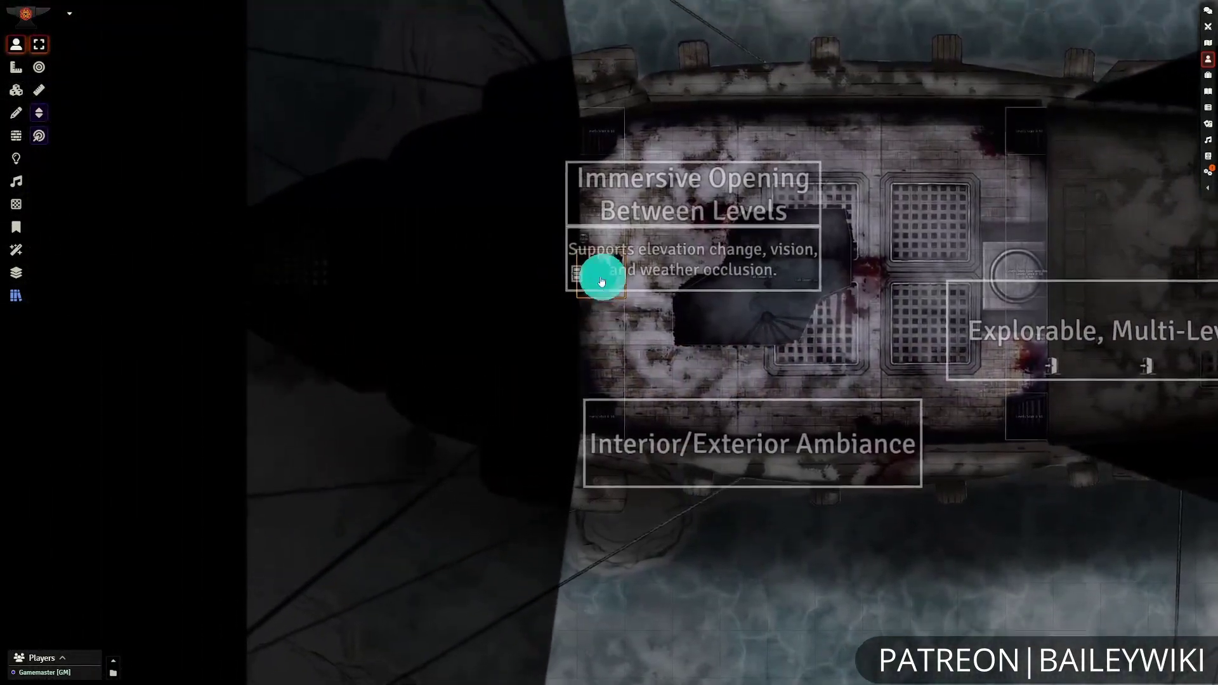
# Step: Move the token east across the deck into the opening down to the hold and dismiss the floor choice dialog
pyautogui.press('Right')
pyautogui.press('Right')
pyautogui.press('Down')
pyautogui.press('Right')
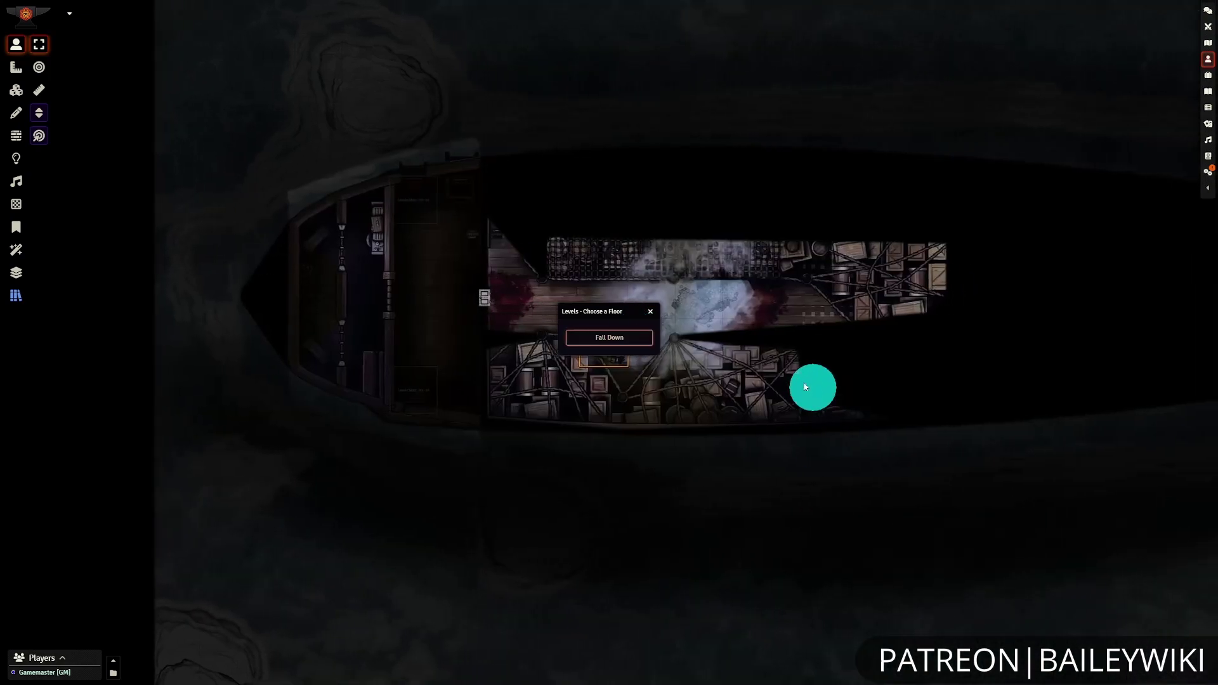
pyautogui.click(650, 312)
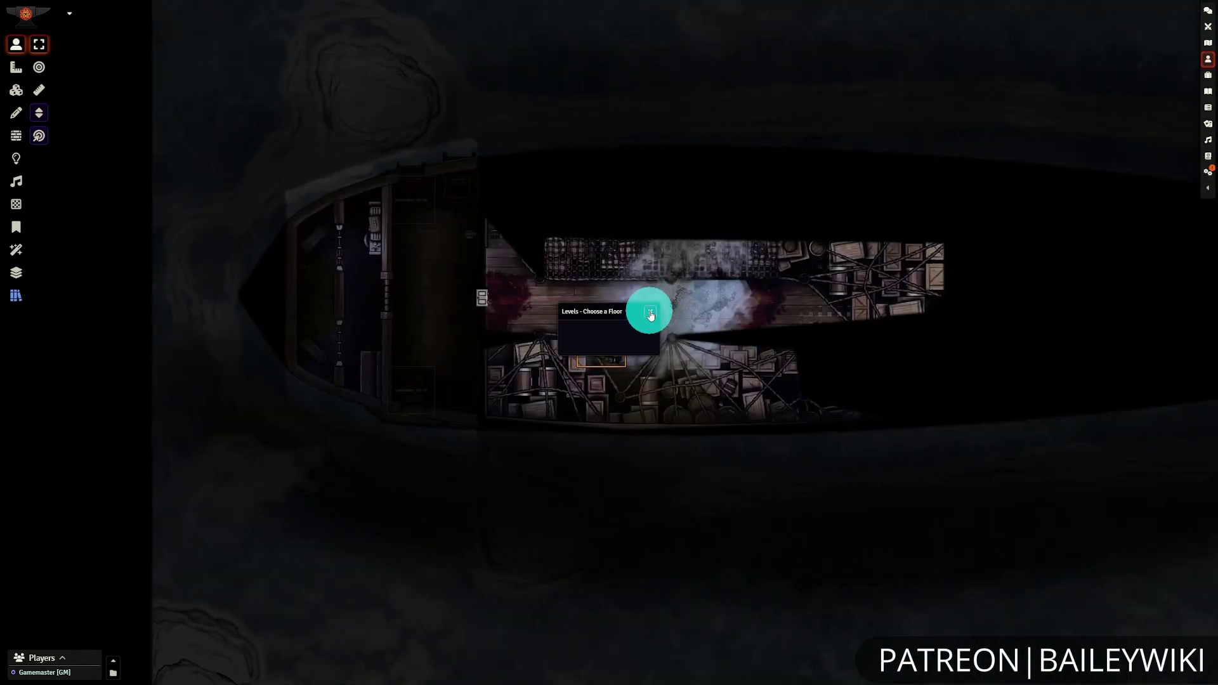
# Step: Walk the token west along the hold and back east to beneath the opening in the deck
pyautogui.press('Left')
pyautogui.press('Left')
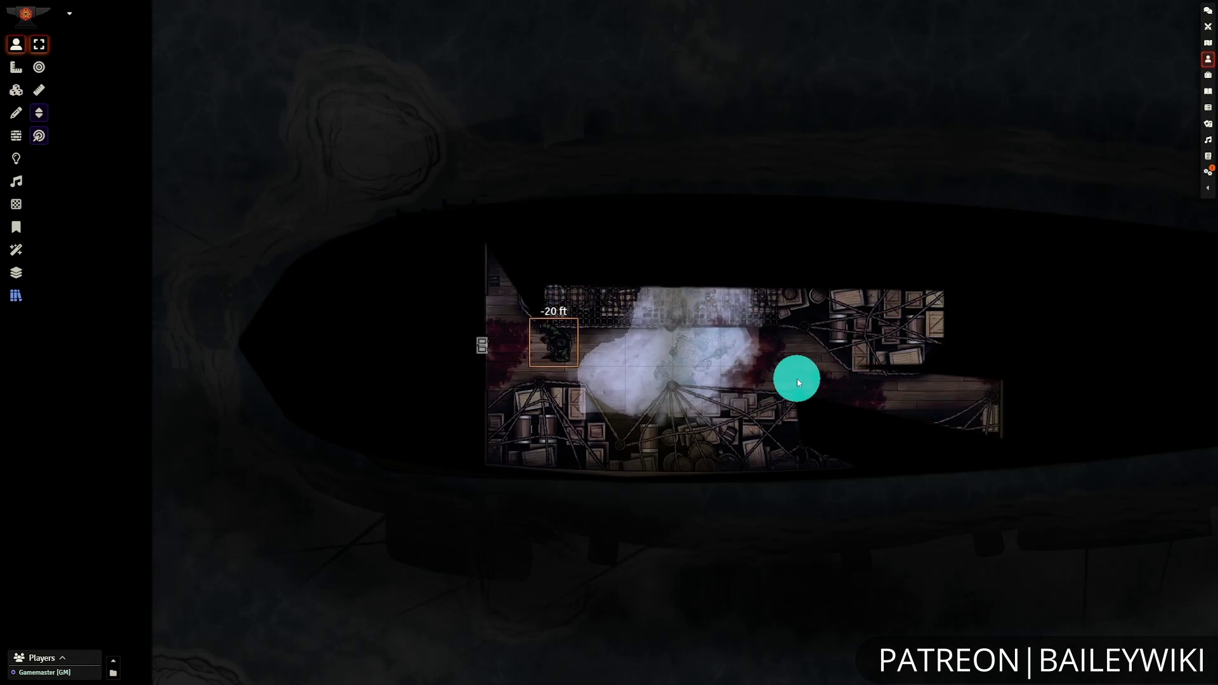
pyautogui.press('Right')
pyautogui.press('Right')
pyautogui.press('Right')
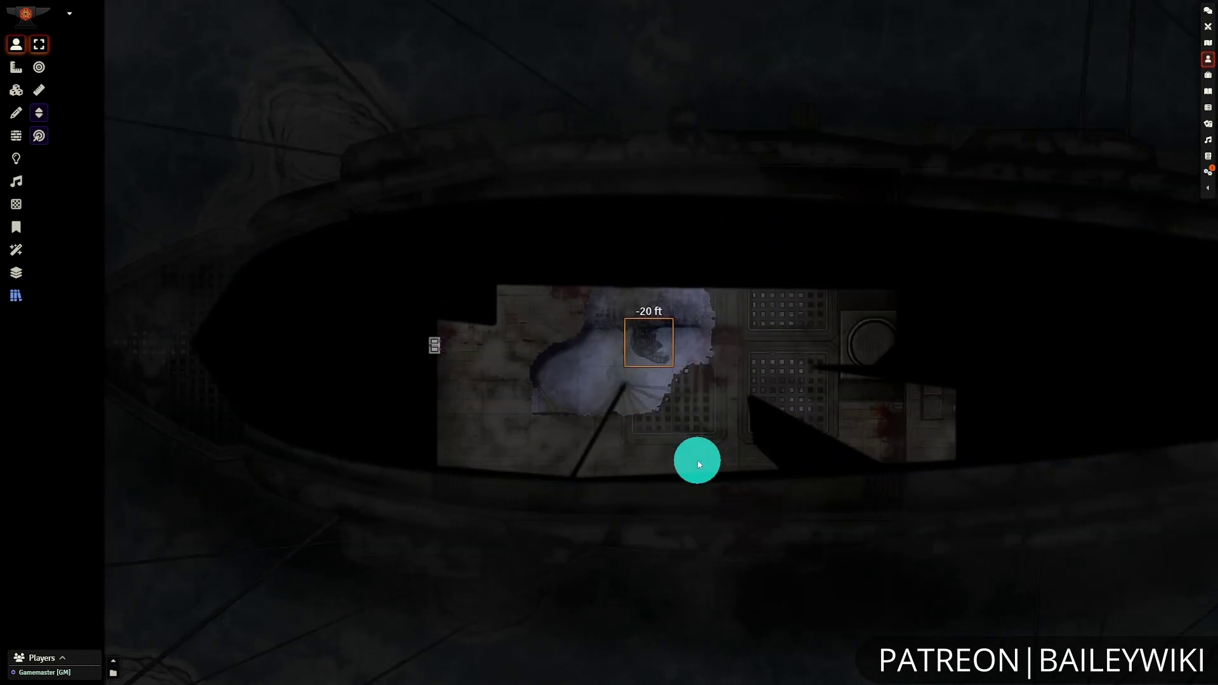
# Step: Walk the token east through the hold to the door at its far end
pyautogui.press('Down')
pyautogui.press('Up')
pyautogui.press('Right')
pyautogui.press('Right')
pyautogui.press('Down')
pyautogui.press('Right')
pyautogui.press('Right')
pyautogui.press('Right')
pyautogui.press('Right')
pyautogui.press('Up')
pyautogui.press('Up')
pyautogui.press('Up')
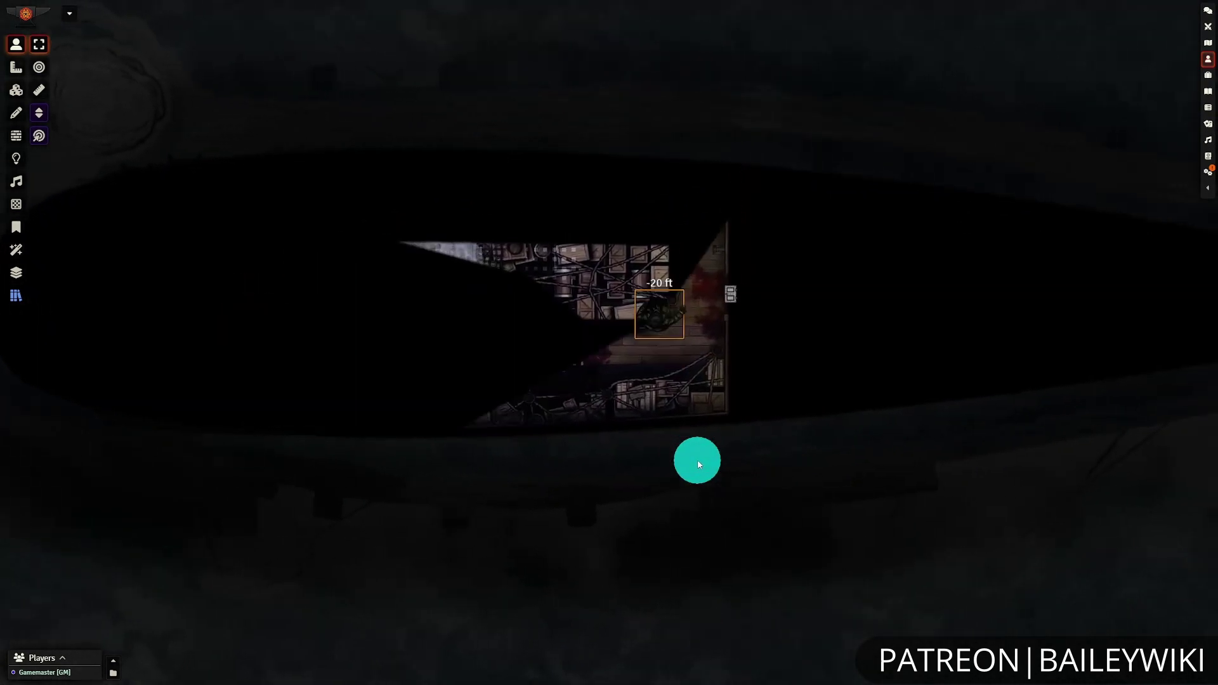
# Step: Walk the token back through the hold to its west end wall
pyautogui.press('Left')
pyautogui.press('Left')
pyautogui.press('Left')
pyautogui.press('Left')
pyautogui.press('Left')
pyautogui.press('Left')
pyautogui.press('Left')
pyautogui.press('Left')
pyautogui.press('Left')
pyautogui.press('Left')
pyautogui.press('Down')
pyautogui.press('Down')
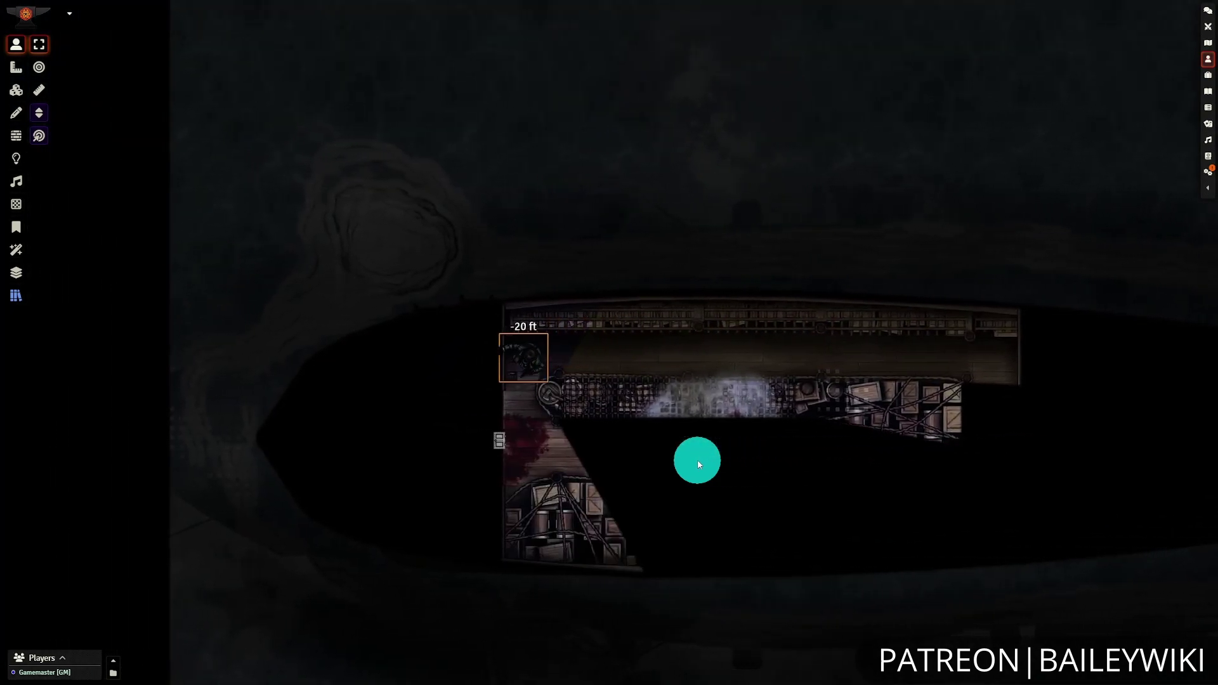
# Step: Open the door in the hold's west wall and move the token through into the room beyond
pyautogui.click(581, 391)
pyautogui.press('Left')
pyautogui.press('Left')
pyautogui.press('Up')
pyautogui.press('Up')
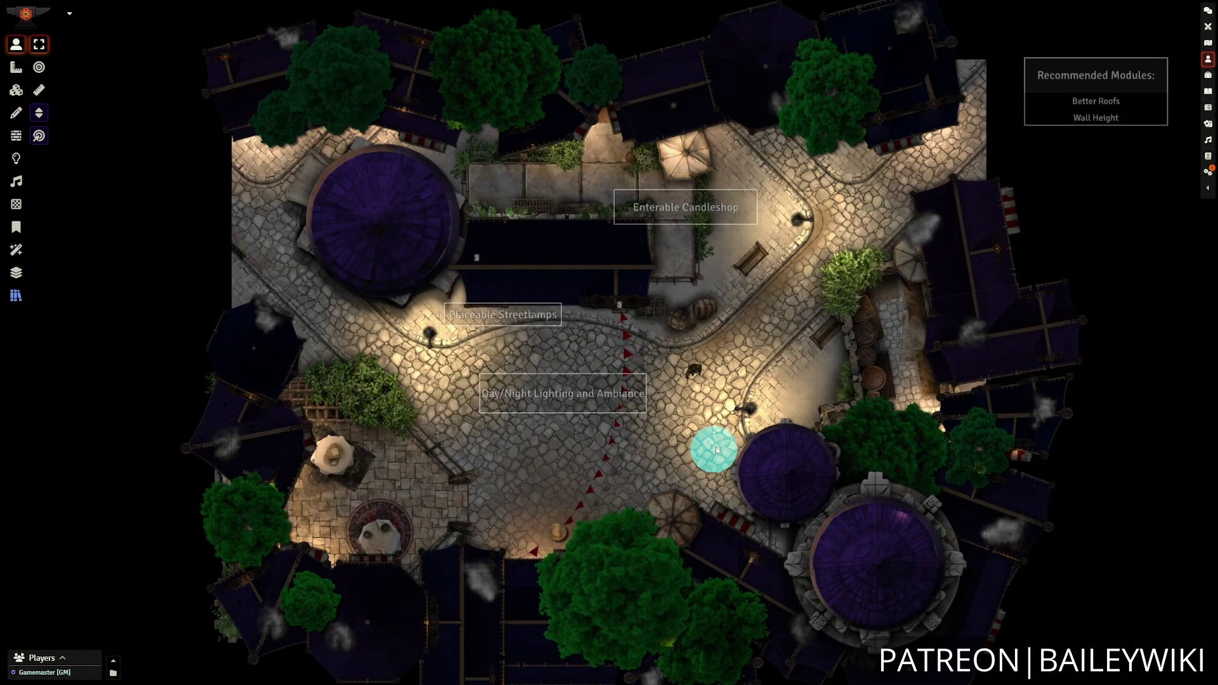
# Step: Select the token in the city street and walk it west to the spot below the candleshop's front door
pyautogui.click(695, 372)
pyautogui.press('Right')
pyautogui.scroll(3, 910, 617)
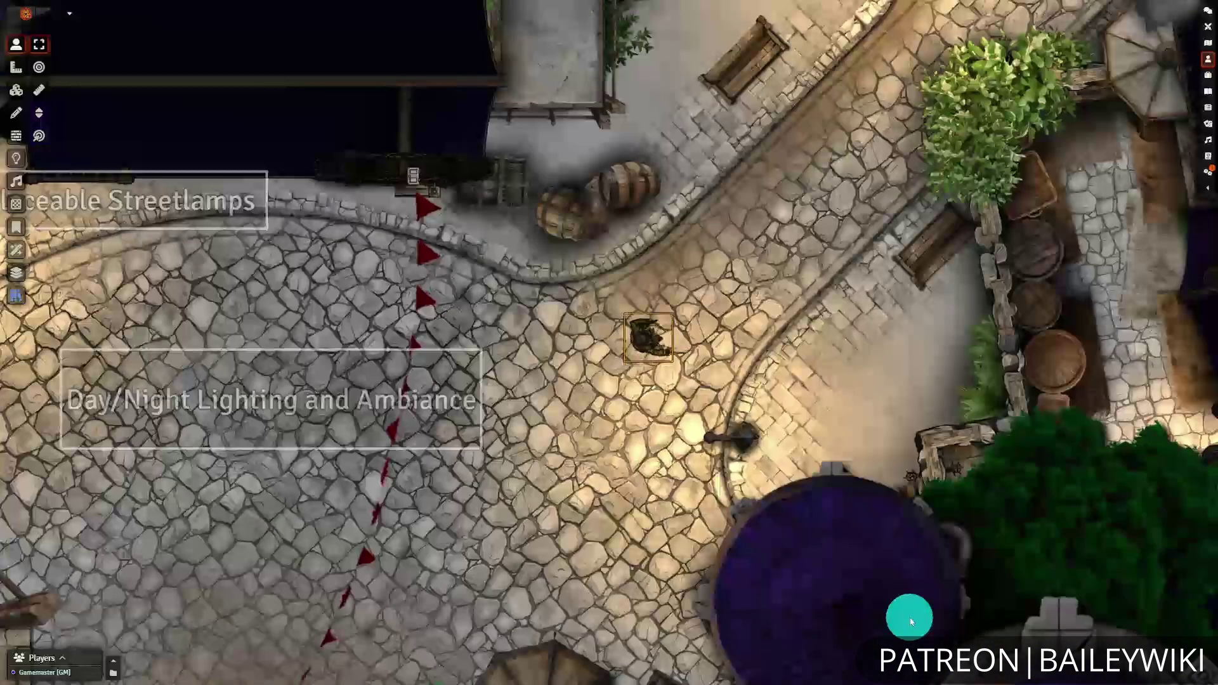
pyautogui.press('Up')
pyautogui.press('Left')
pyautogui.press('Left')
pyautogui.press('Left')
pyautogui.press('Left')
pyautogui.press('Left')
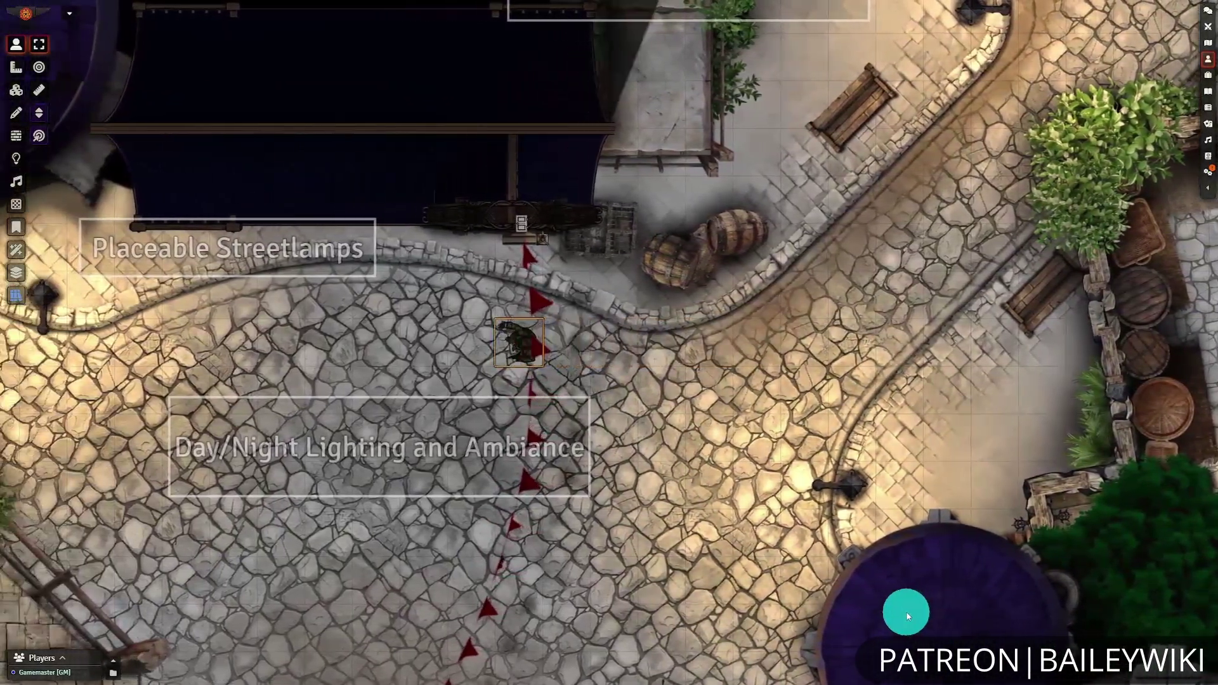
# Step: Open the candleshop's front door and move the token inside
pyautogui.press('Up')
pyautogui.click(569, 224)
pyautogui.press('Up')
pyautogui.press('Up')
pyautogui.press('Up')
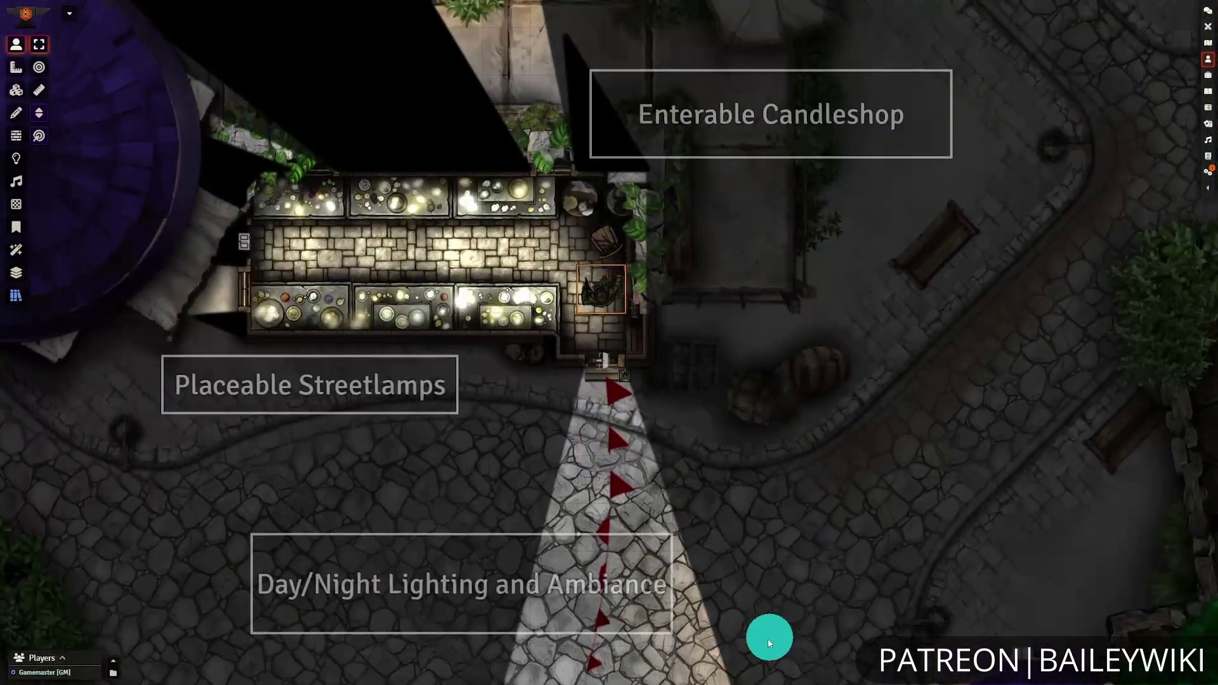
# Step: Walk the token along the candleshop's aisle to the west door, open it and step outside
pyautogui.press('Left')
pyautogui.press('Up')
pyautogui.press('Left')
pyautogui.press('Left')
pyautogui.press('Left')
pyautogui.press('Left')
pyautogui.press('Left')
pyautogui.press('Left')
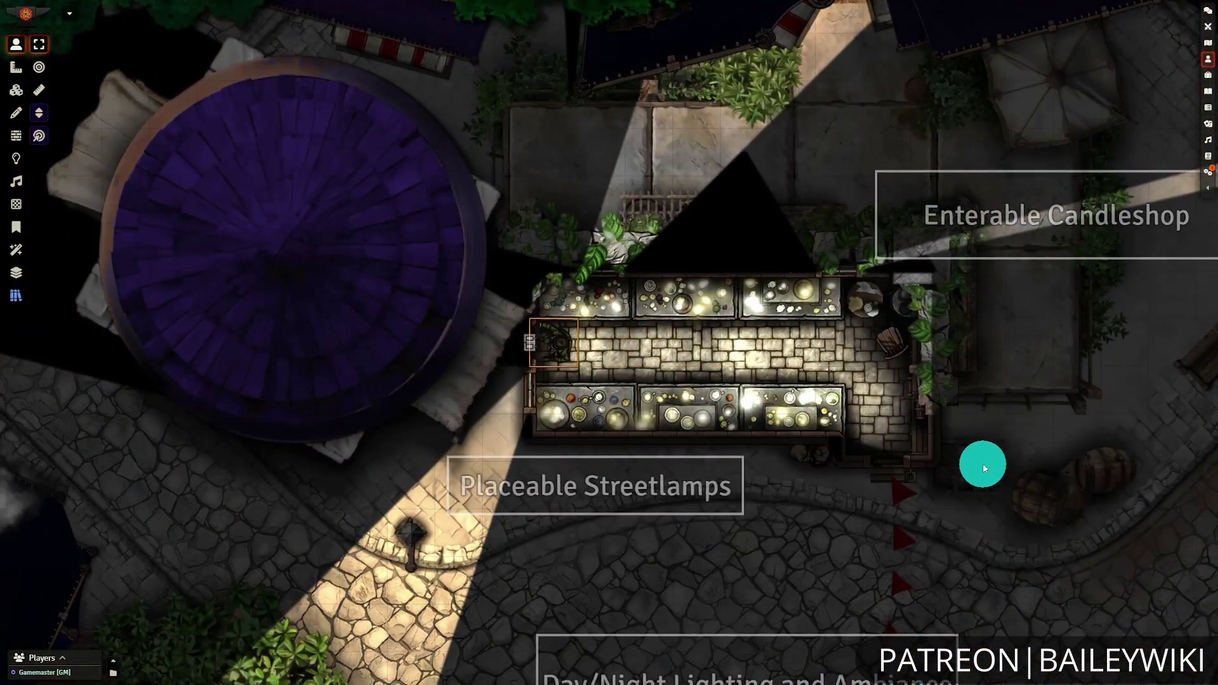
pyautogui.click(532, 342)
pyautogui.press('Left')
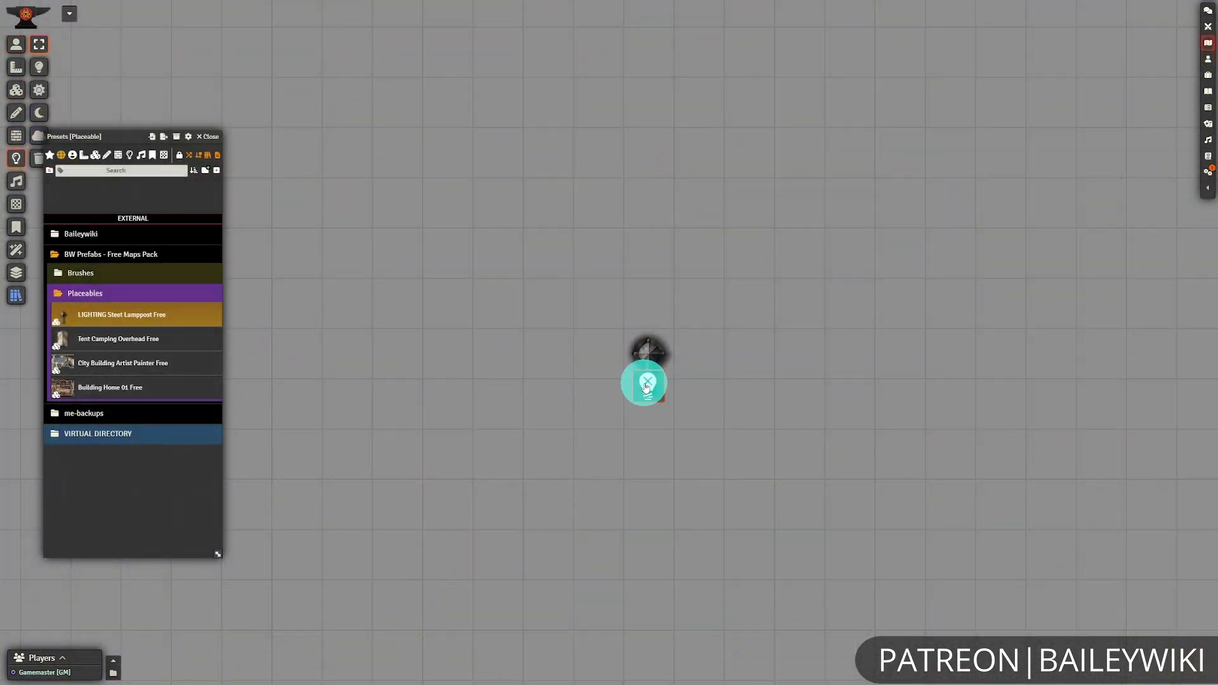
# Step: Edit the placed lamppost's light source, entering 0 in its settings so it lights the blank scene
pyautogui.doubleClick(646, 387)
pyautogui.doubleClick(674, 583)
pyautogui.write('0')
pyautogui.press('Return')
pyautogui.click(16, 44)
pyautogui.scroll(-5, 838, 381)
# Step: Move the lamppost tile up and aside and place the Tent Camping Overhead Free prefab to its right
pyautogui.click(16, 89)
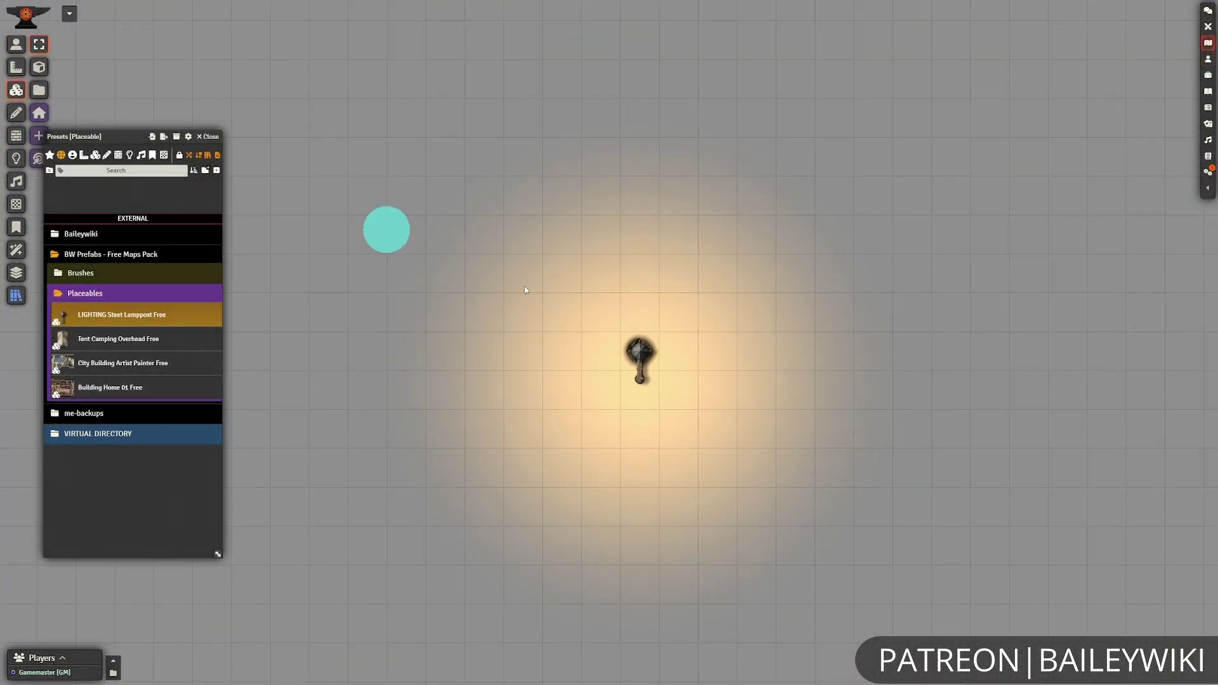
pyautogui.moveTo(640, 353); pyautogui.dragTo(386, 158)
pyautogui.doubleClick(121, 339)
pyautogui.click(561, 183)
pyautogui.scroll(3, 660, 227)
pyautogui.scroll(1, 659, 226)
pyautogui.moveTo(552, 168); pyautogui.dragTo(677, 280)
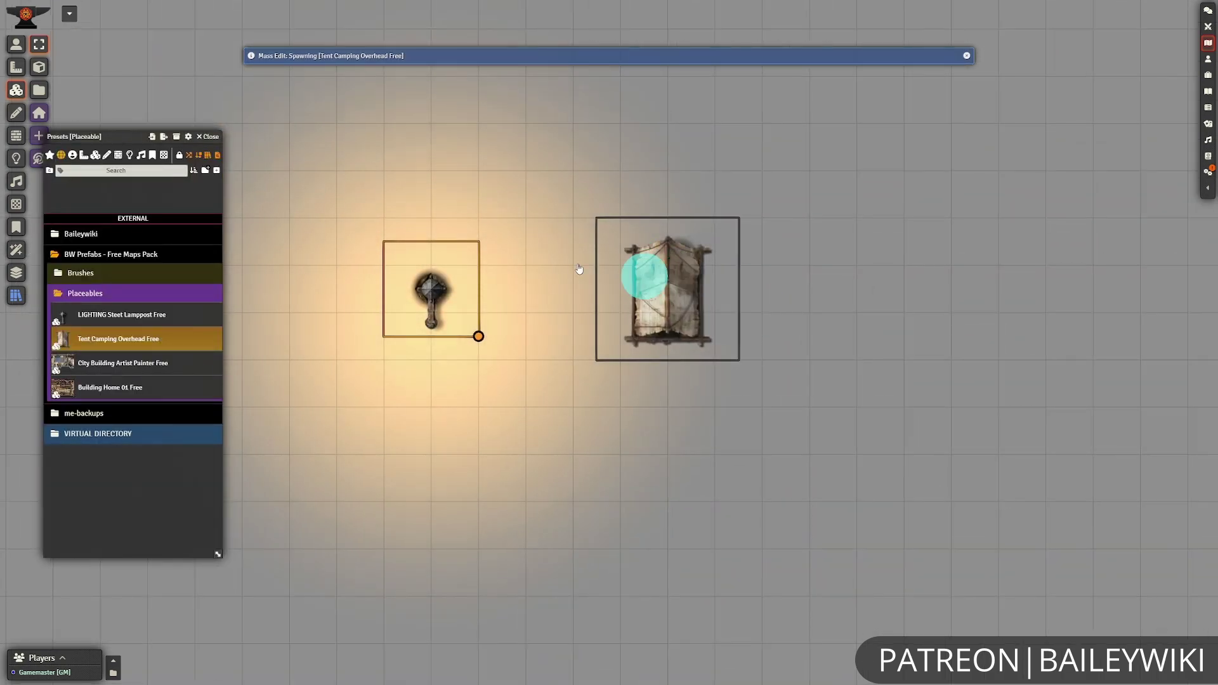
# Step: Check the settings of the light source inside the tent and dismiss them
pyautogui.click(16, 158)
pyautogui.doubleClick(664, 265)
pyautogui.press('Escape')
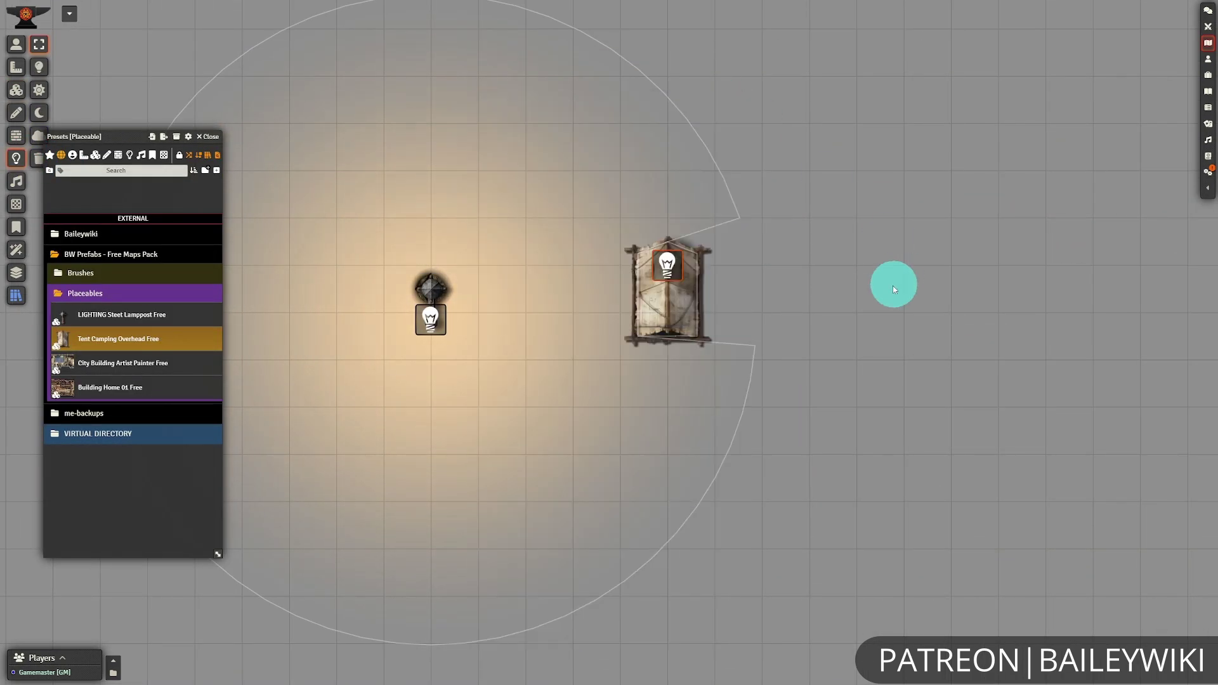
# Step: Place the test actor's token just below the tent and move it down two squares
pyautogui.doubleClick(726, 414)
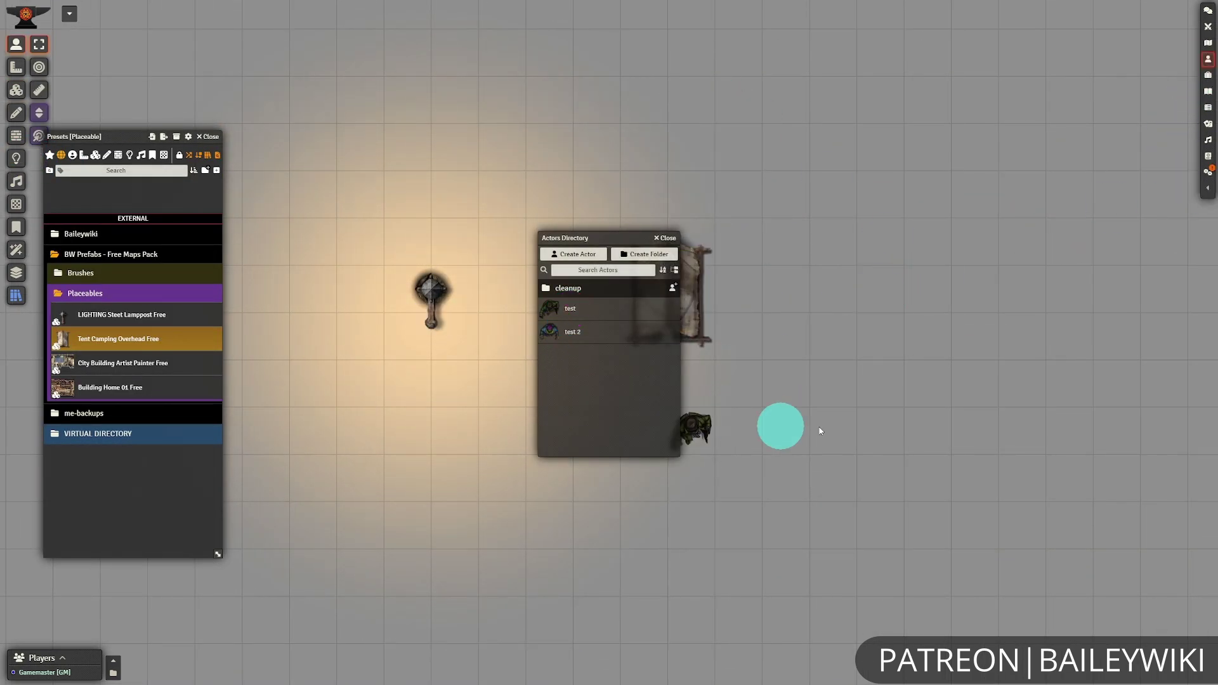
pyautogui.press('Down')
pyautogui.press('Down')
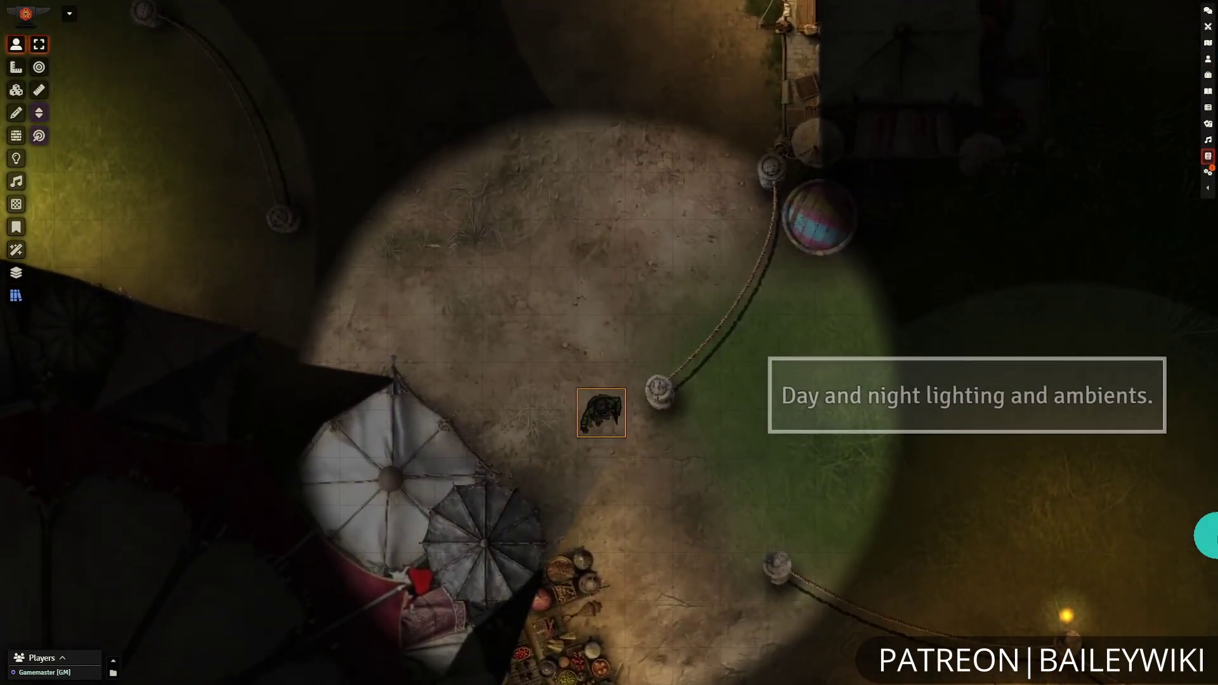
# Step: Walk the token through the carnival grounds, show the scene's light sources and reselect the token
pyautogui.press('Right')
pyautogui.press('Right')
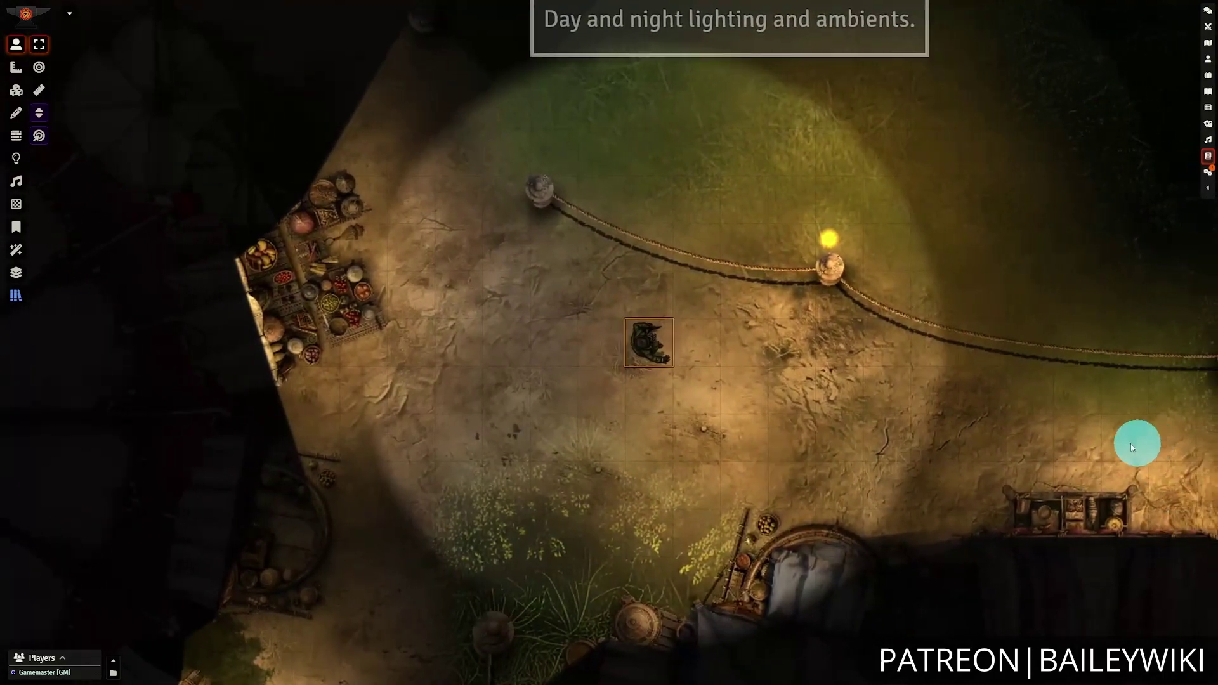
pyautogui.click(16, 159)
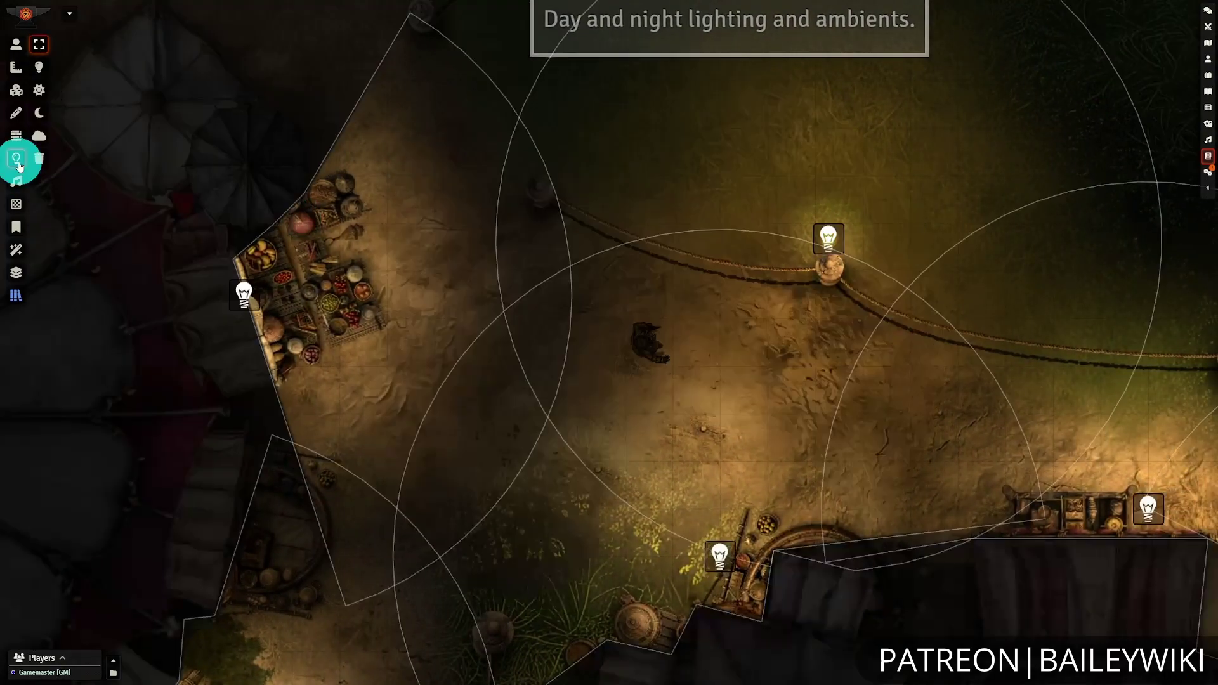
pyautogui.click(16, 44)
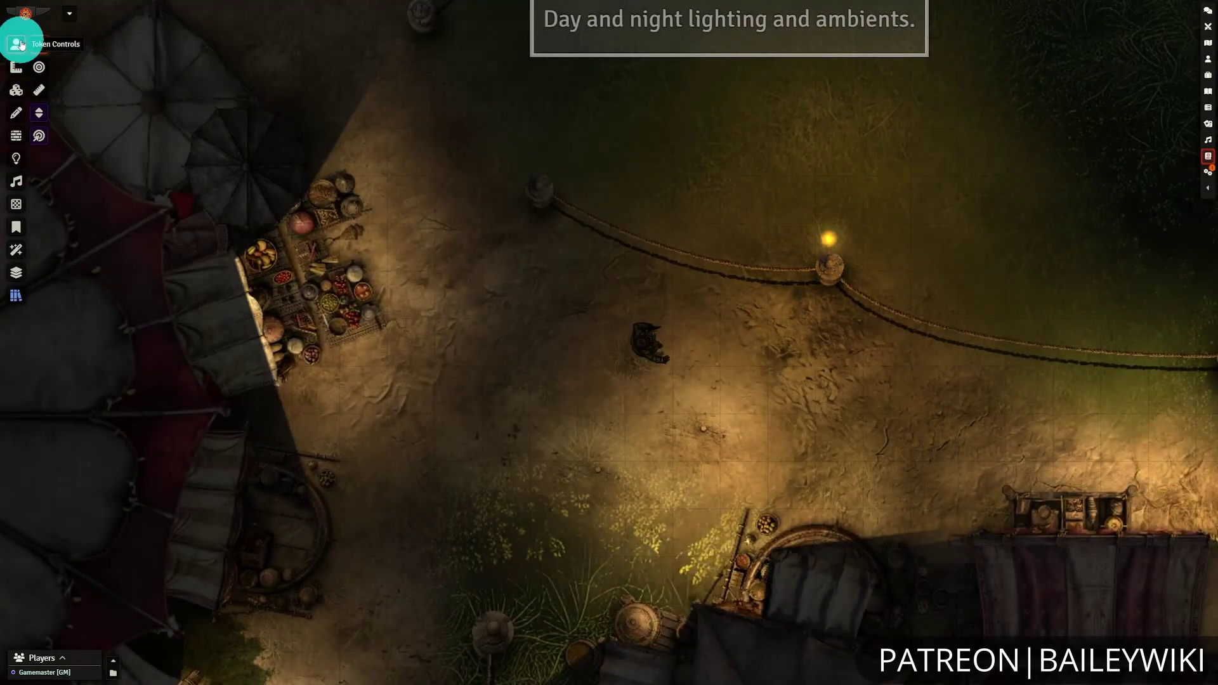
pyautogui.click(654, 336)
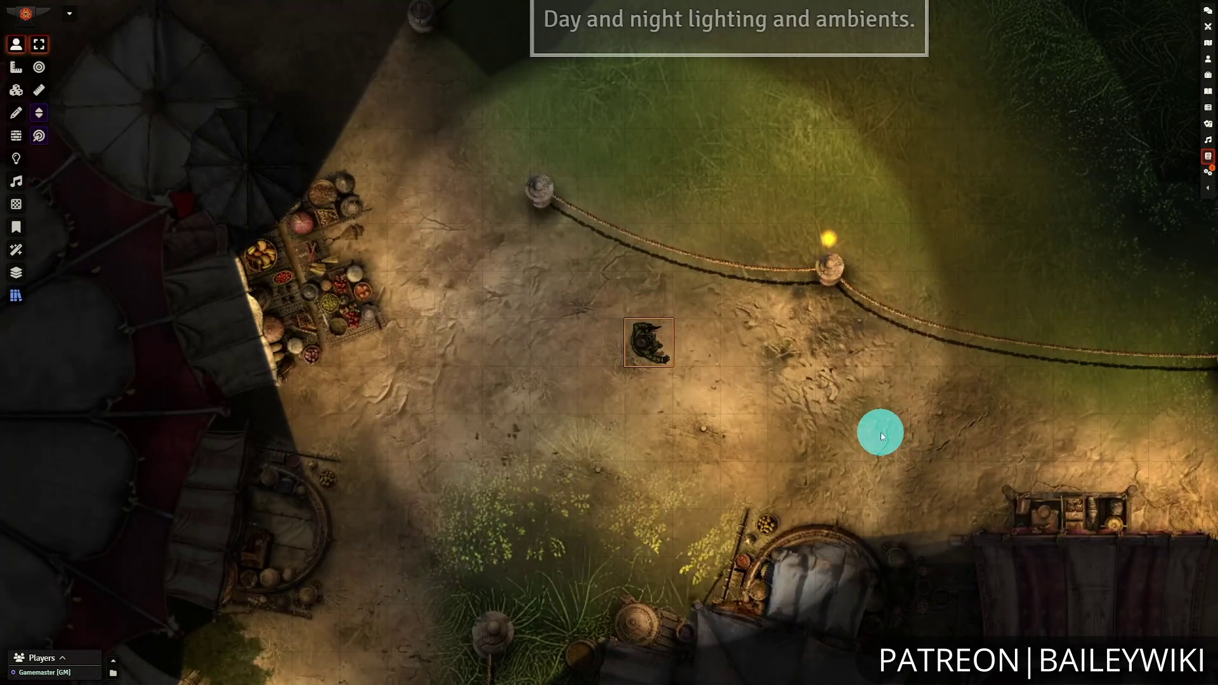
pyautogui.press('Left')
pyautogui.scroll(-5, 880, 432)
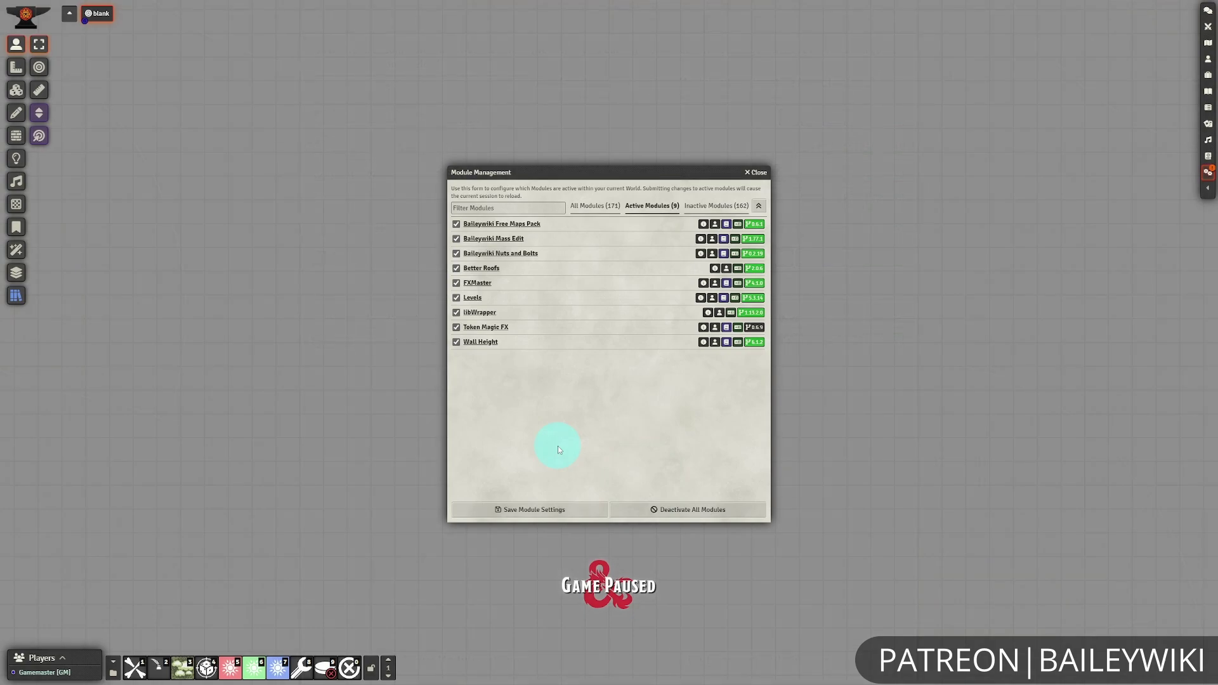
# Step: Close the module list and expand the Baileywiki Content and Prefabs folders in the compendium packs
pyautogui.click(757, 174)
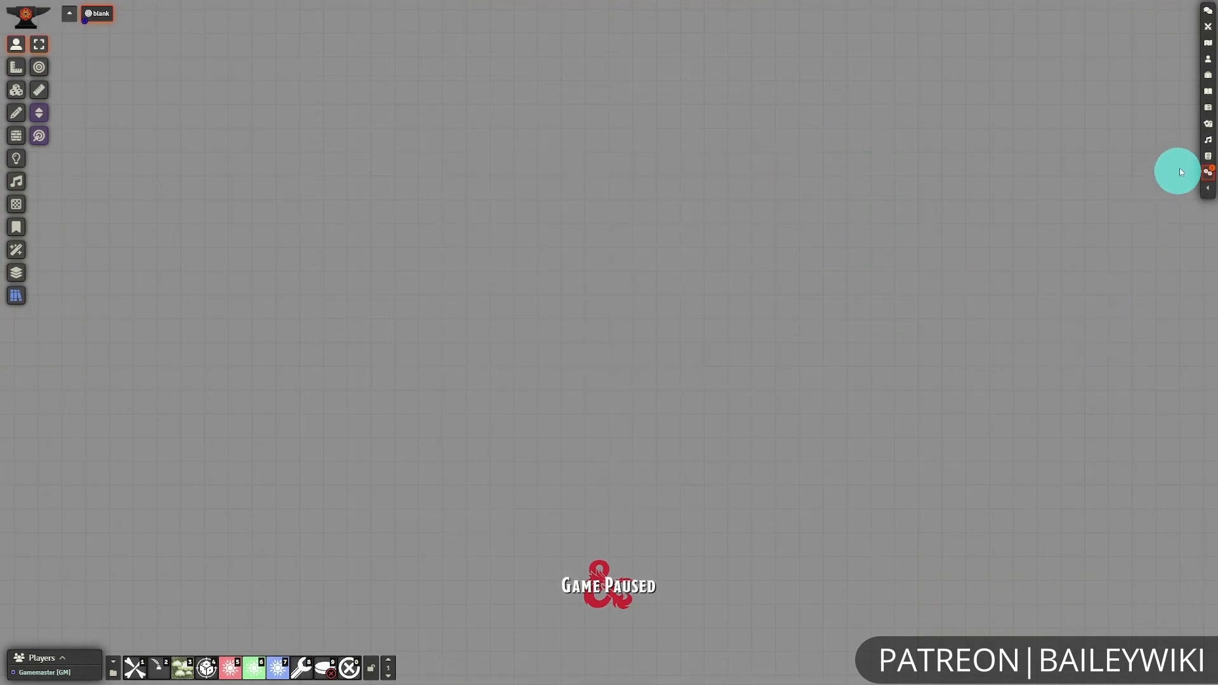
pyautogui.click(1208, 188)
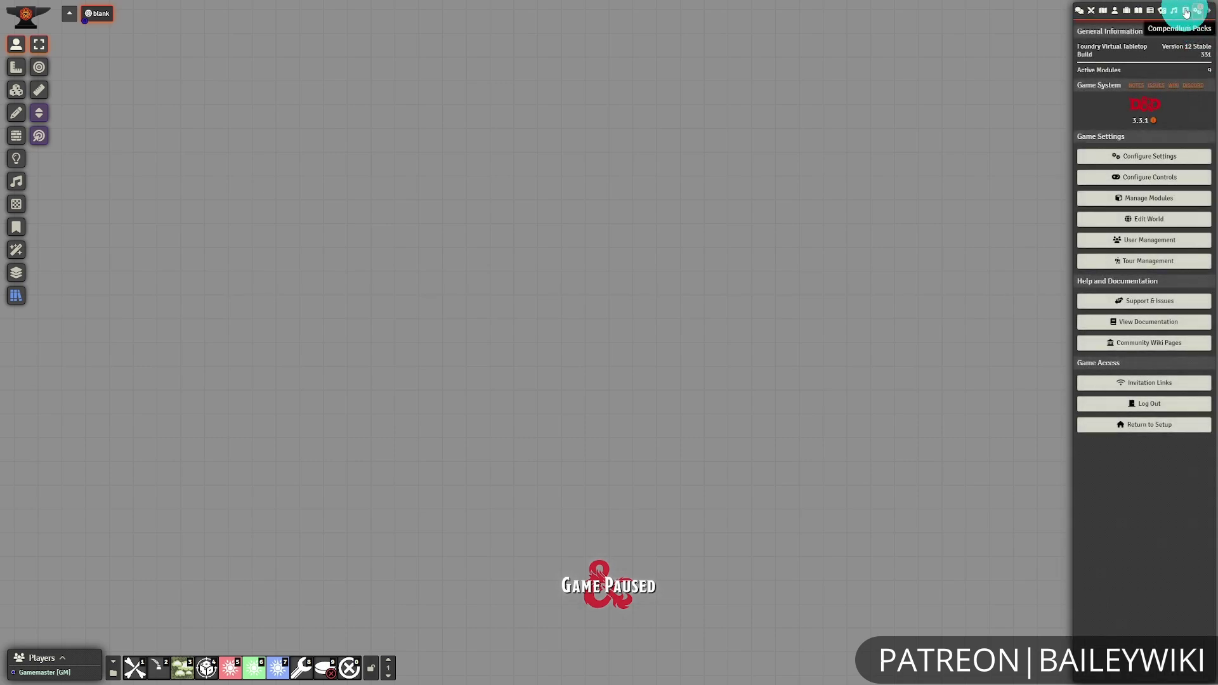
pyautogui.click(1187, 11)
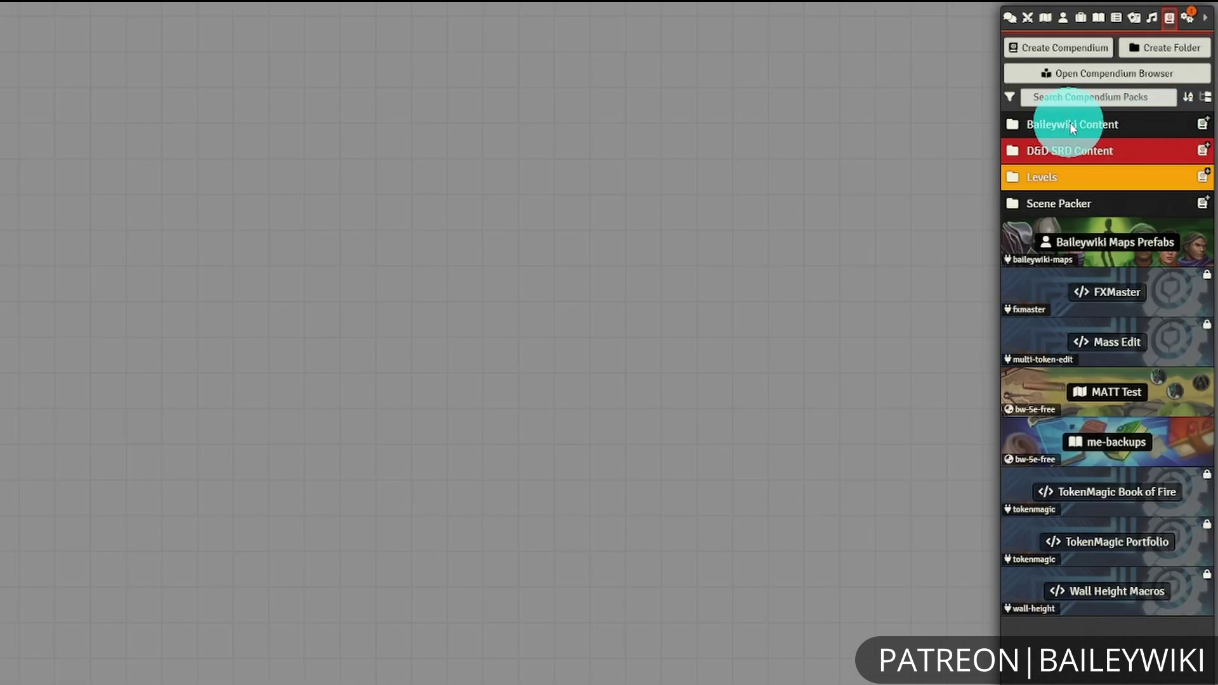
pyautogui.click(1072, 123)
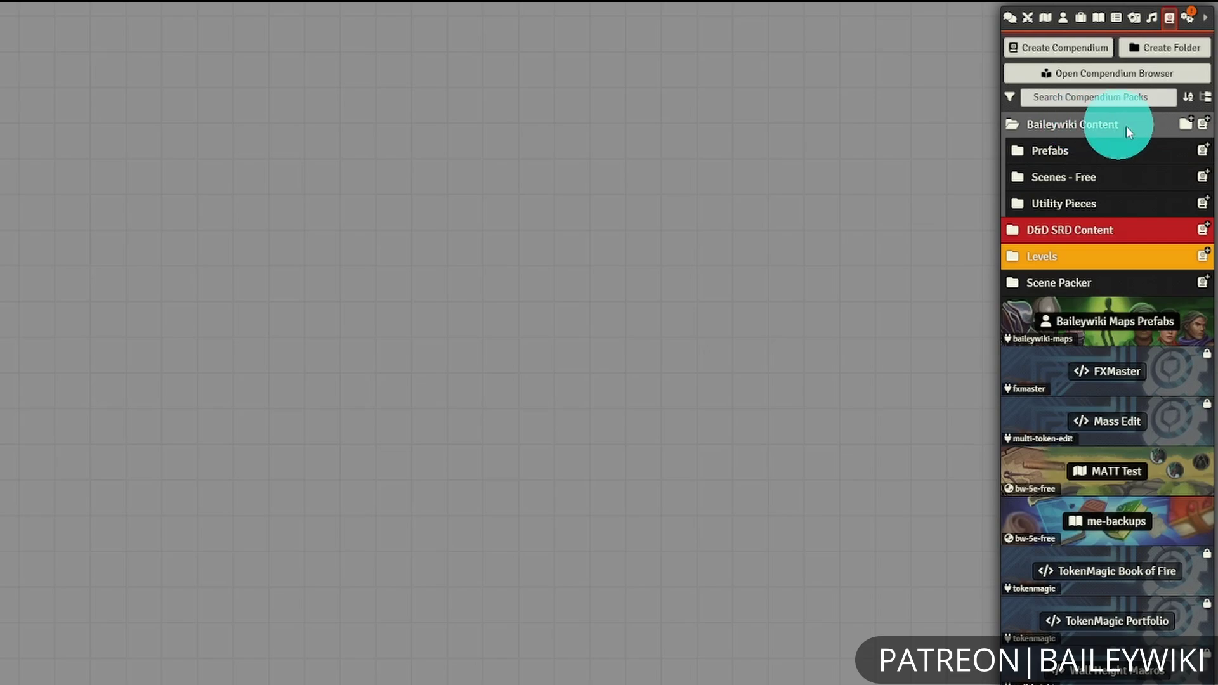
pyautogui.click(1054, 150)
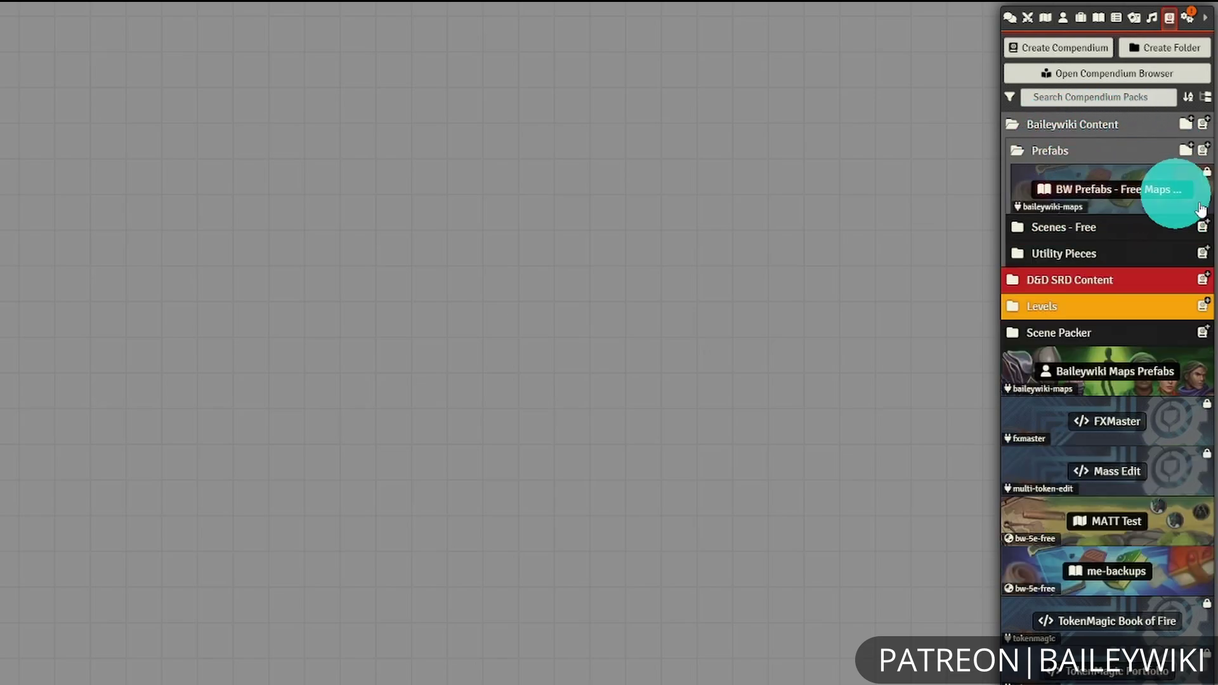
# Step: Collapse the Prefabs folder and expand the Scenes - Free and Utility Pieces folders
pyautogui.click(1079, 153)
pyautogui.click(1078, 177)
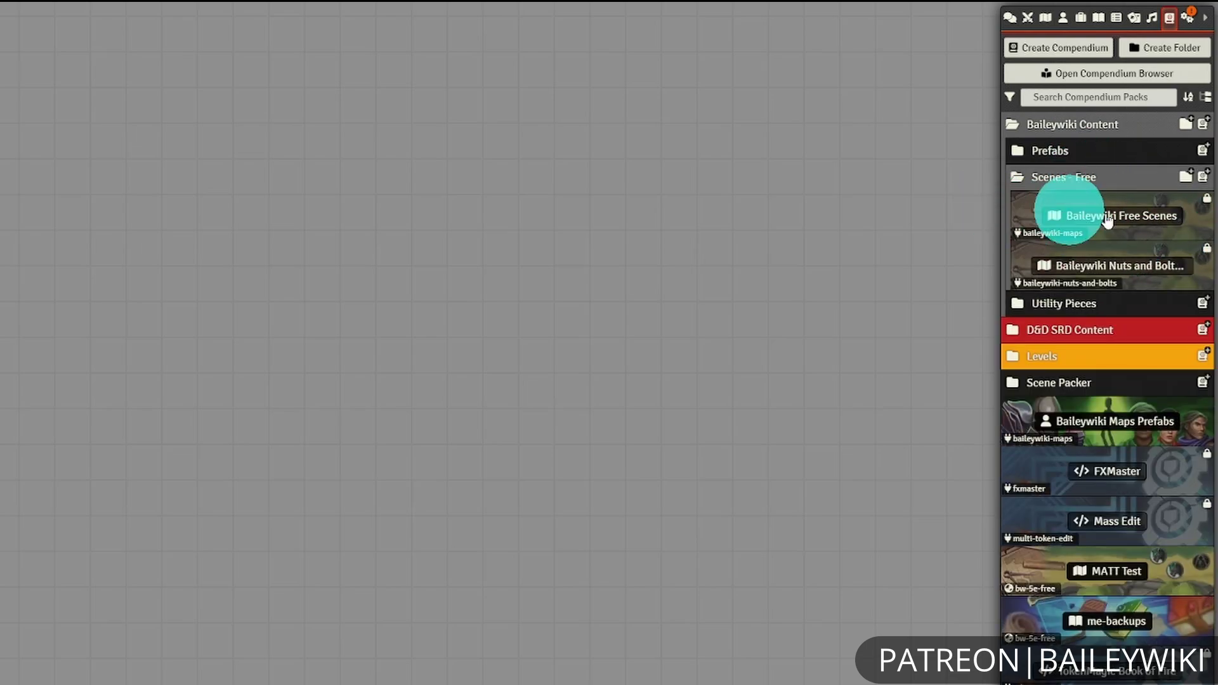
pyautogui.click(1076, 302)
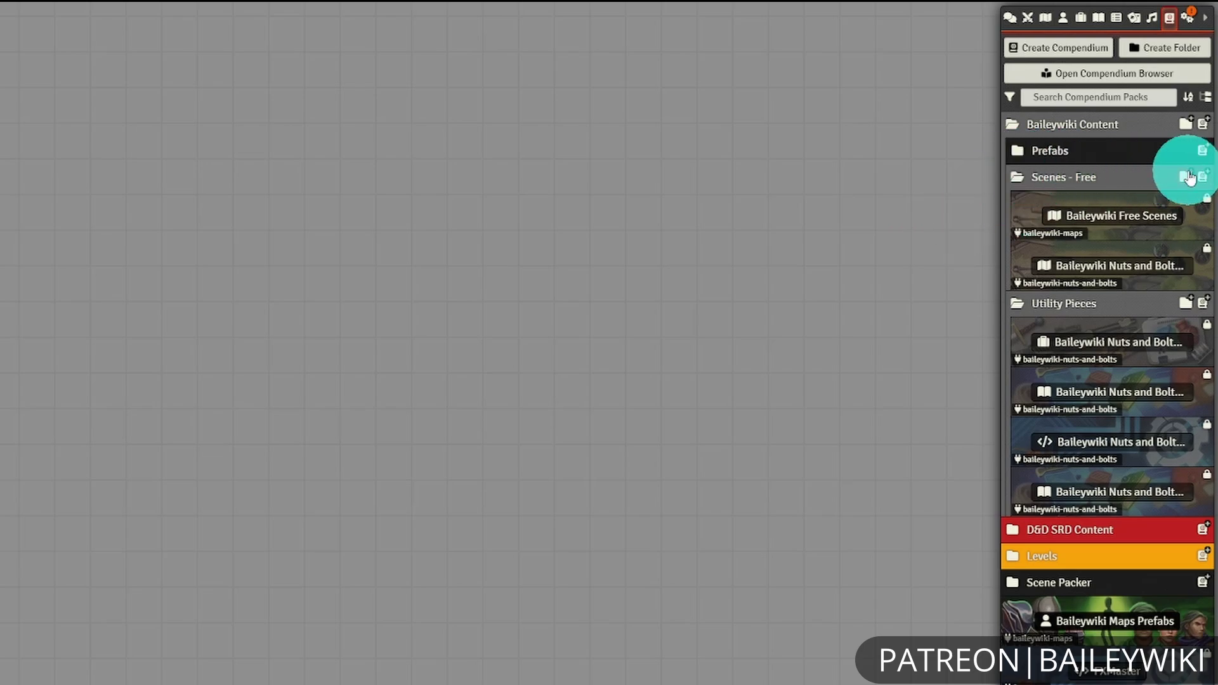
# Step: Open the Baileywiki Free Scenes compendium, expand its folder and show the import option for Ancient Ruins - FREE
pyautogui.click(1080, 219)
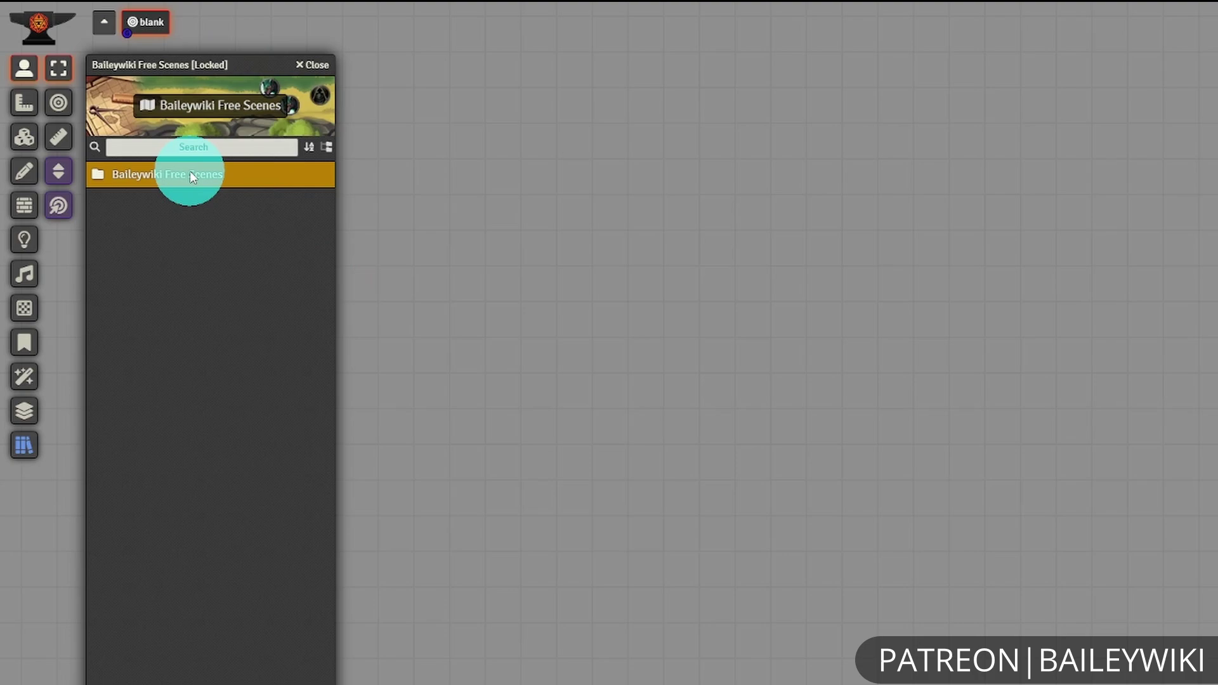
pyautogui.click(127, 114)
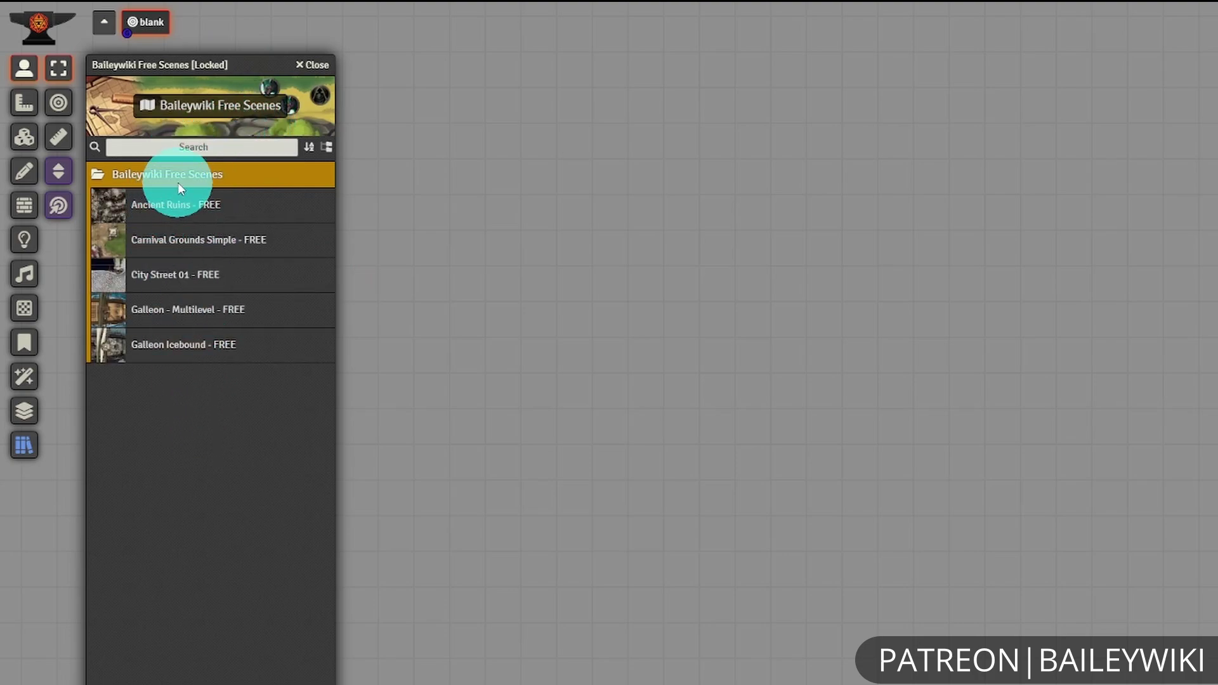
pyautogui.rightClick(171, 206)
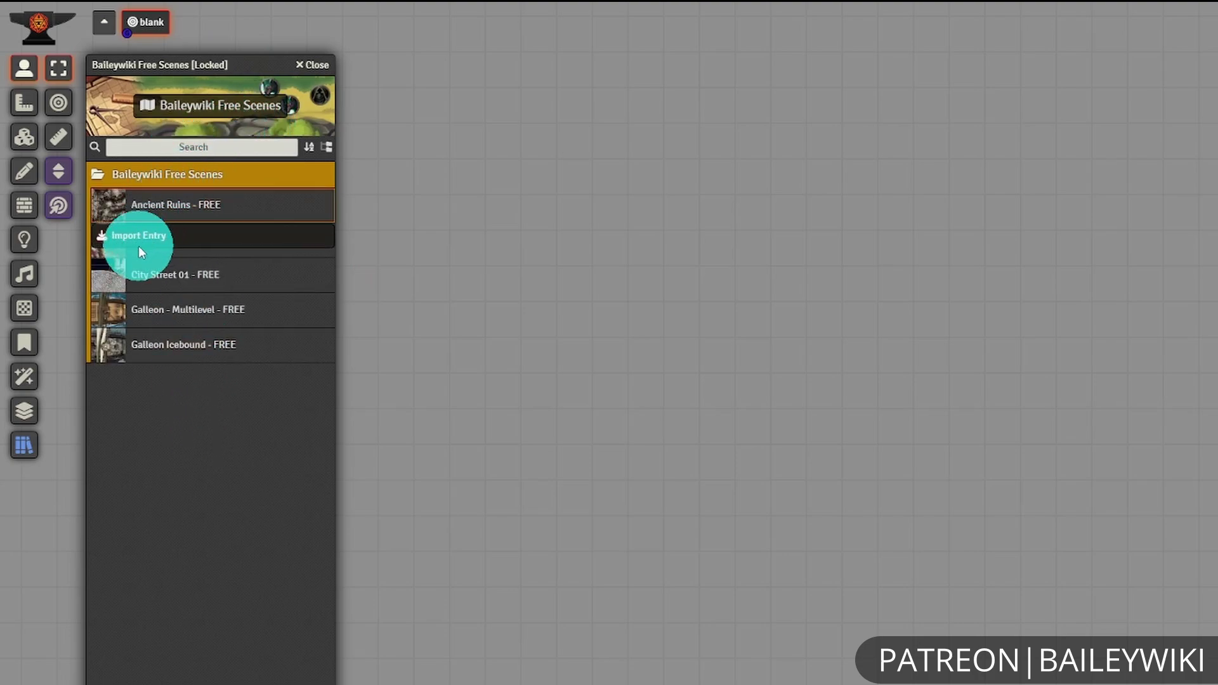
pyautogui.click(204, 466)
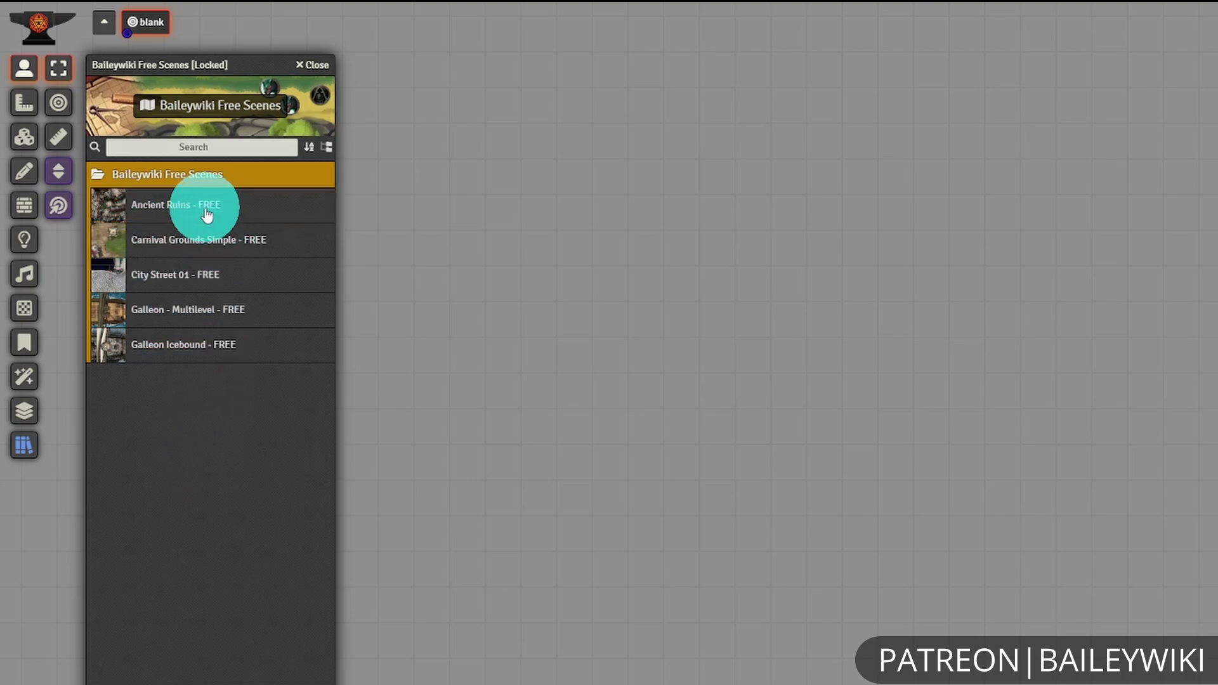
# Step: Open the Ancient Ruins - FREE scene's configuration to show its Import option, close it and check the Baileywiki Free Scenes folder's options
pyautogui.click(206, 216)
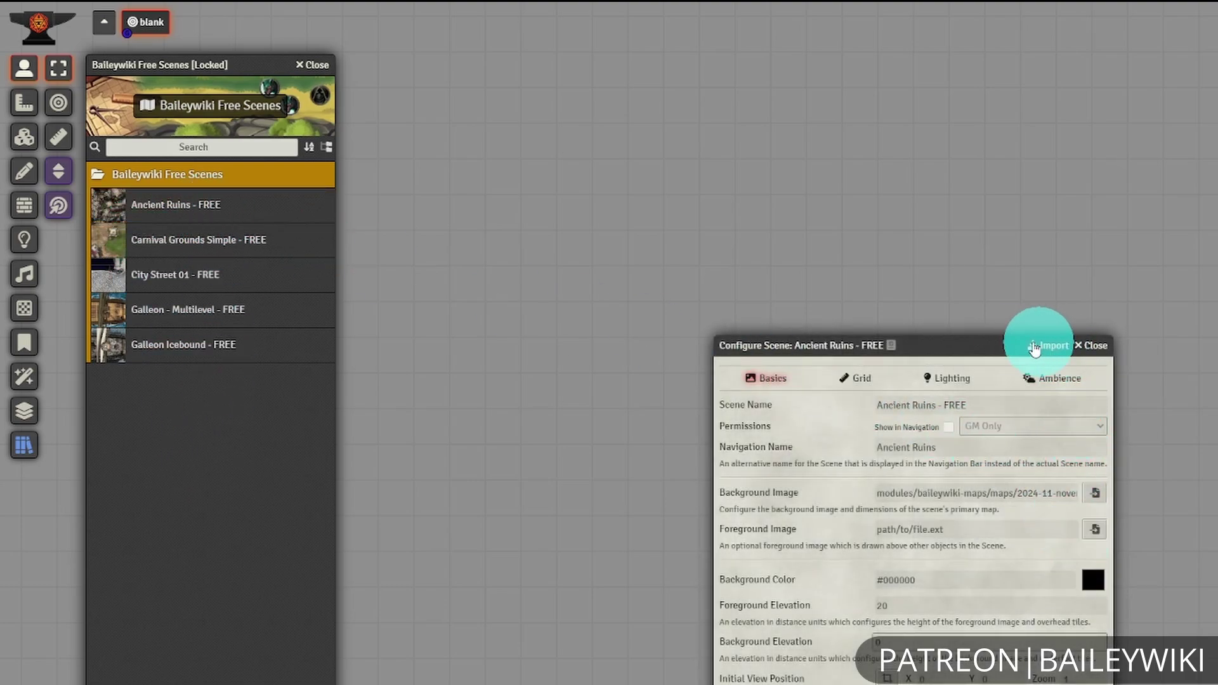
pyautogui.click(1094, 346)
pyautogui.rightClick(177, 173)
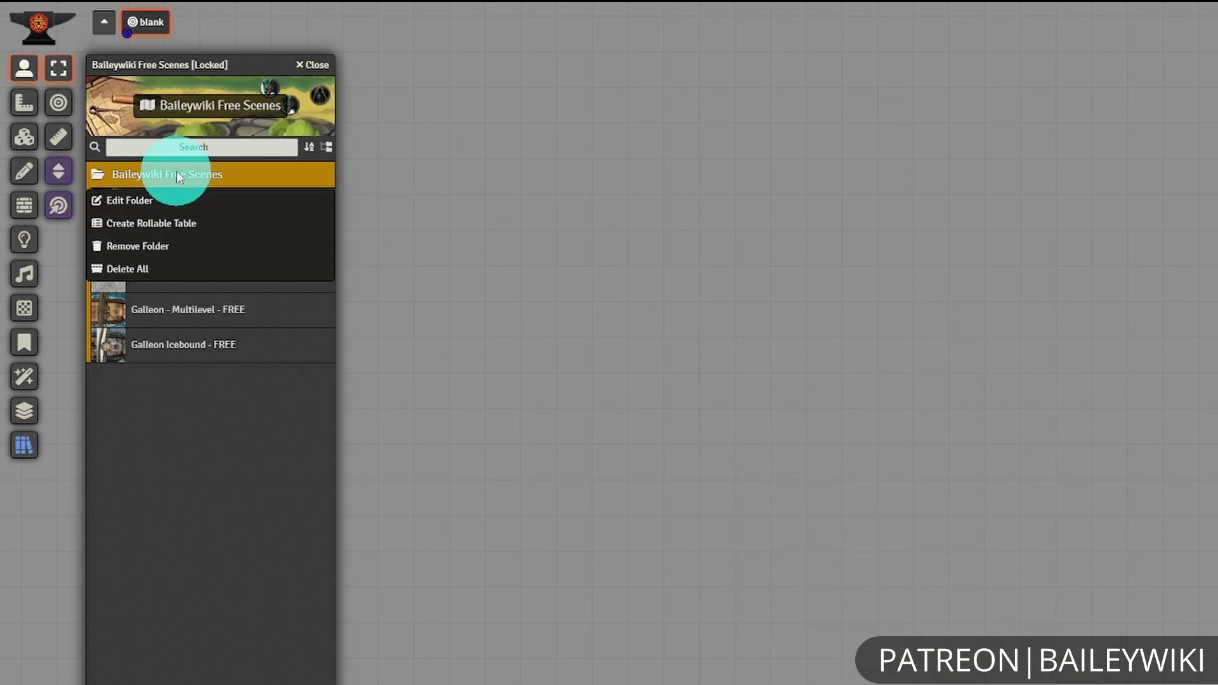
pyautogui.click(213, 449)
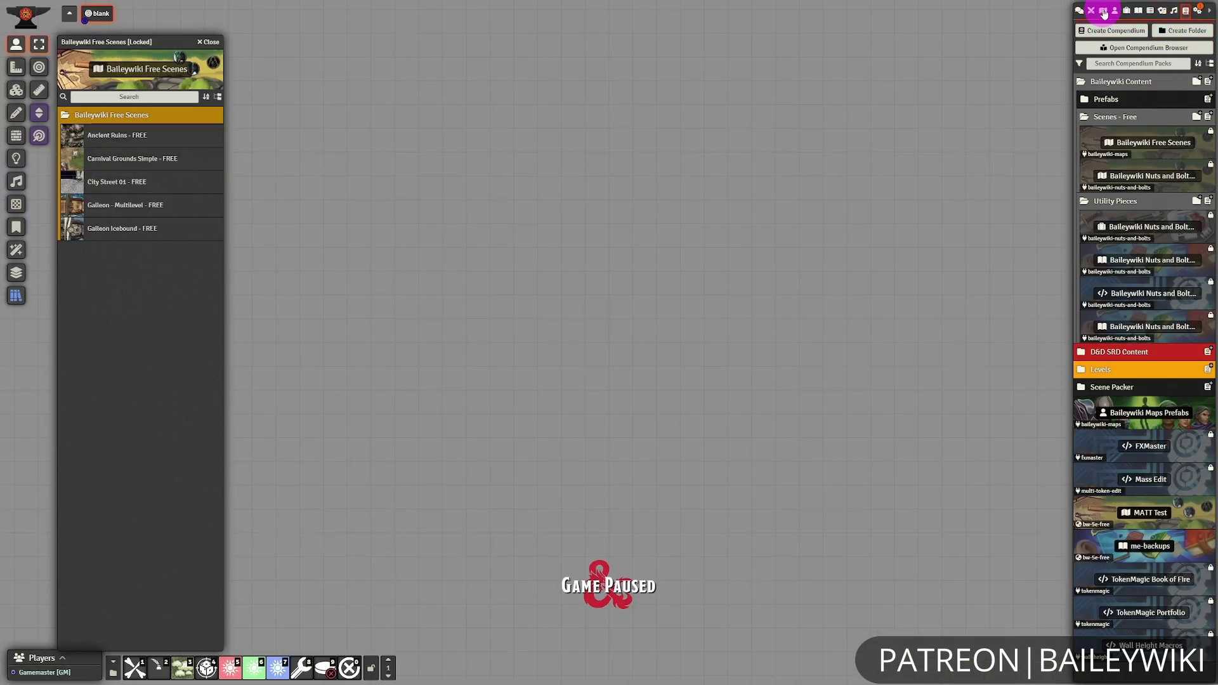
# Step: Import the whole Baileywiki Free Scenes folder into the world's scenes and open the Ancient Ruins - FREE scene
pyautogui.click(1104, 11)
pyautogui.moveTo(125, 115); pyautogui.dragTo(1154, 203)
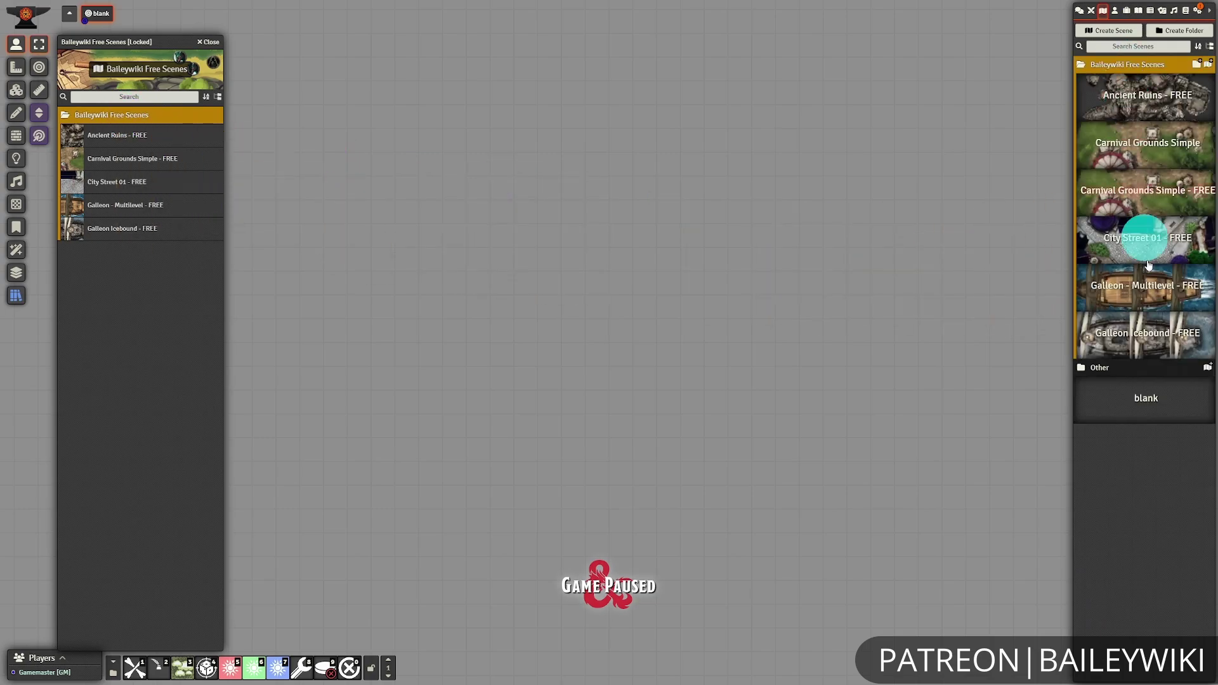
pyautogui.click(1148, 95)
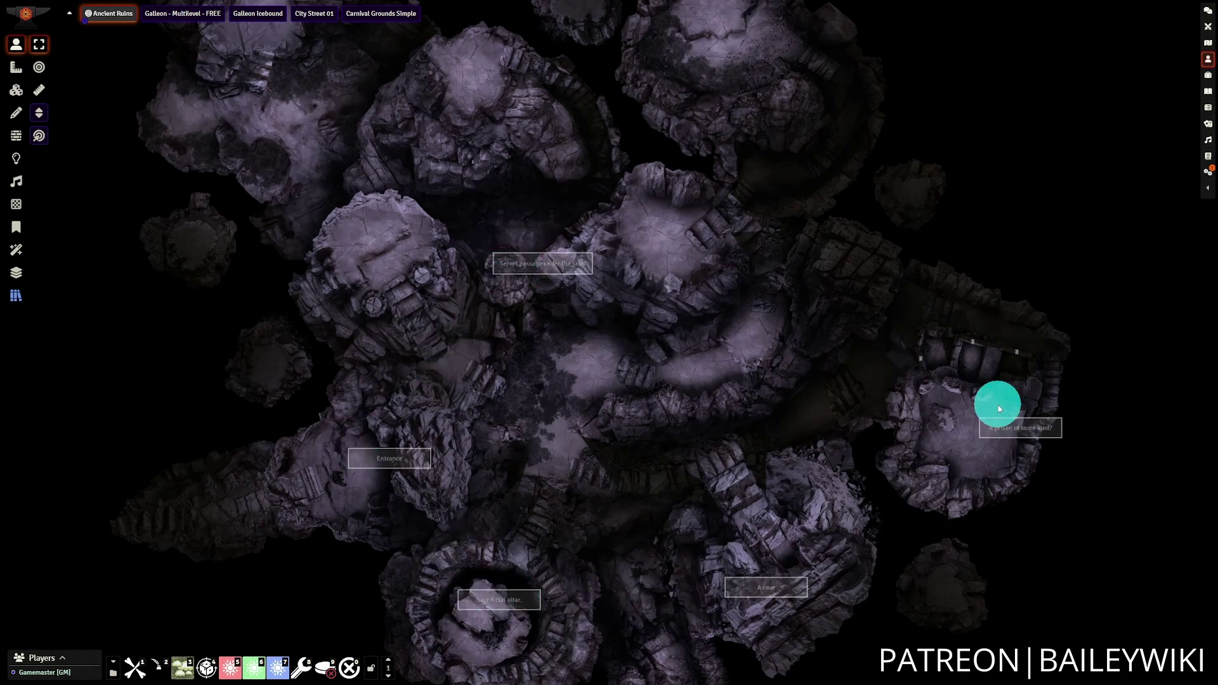
# Step: Open the drawing settings of the secret passage label and close them without changes
pyautogui.click(16, 115)
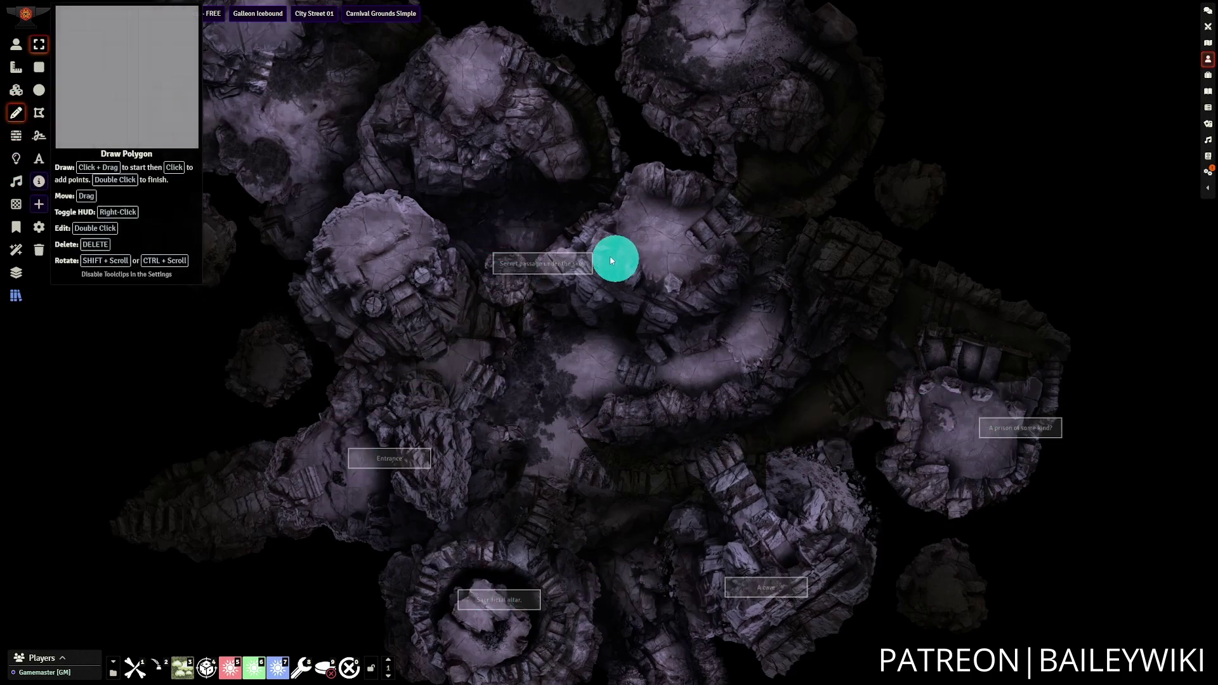
pyautogui.doubleClick(559, 266)
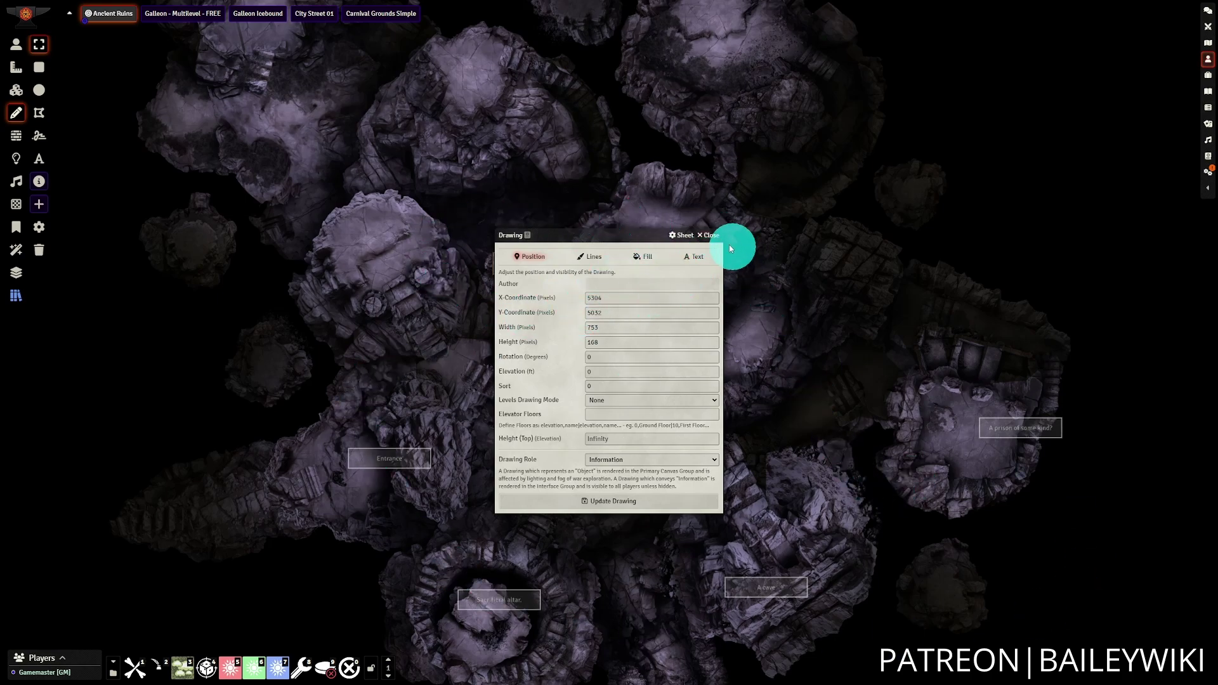
pyautogui.click(712, 235)
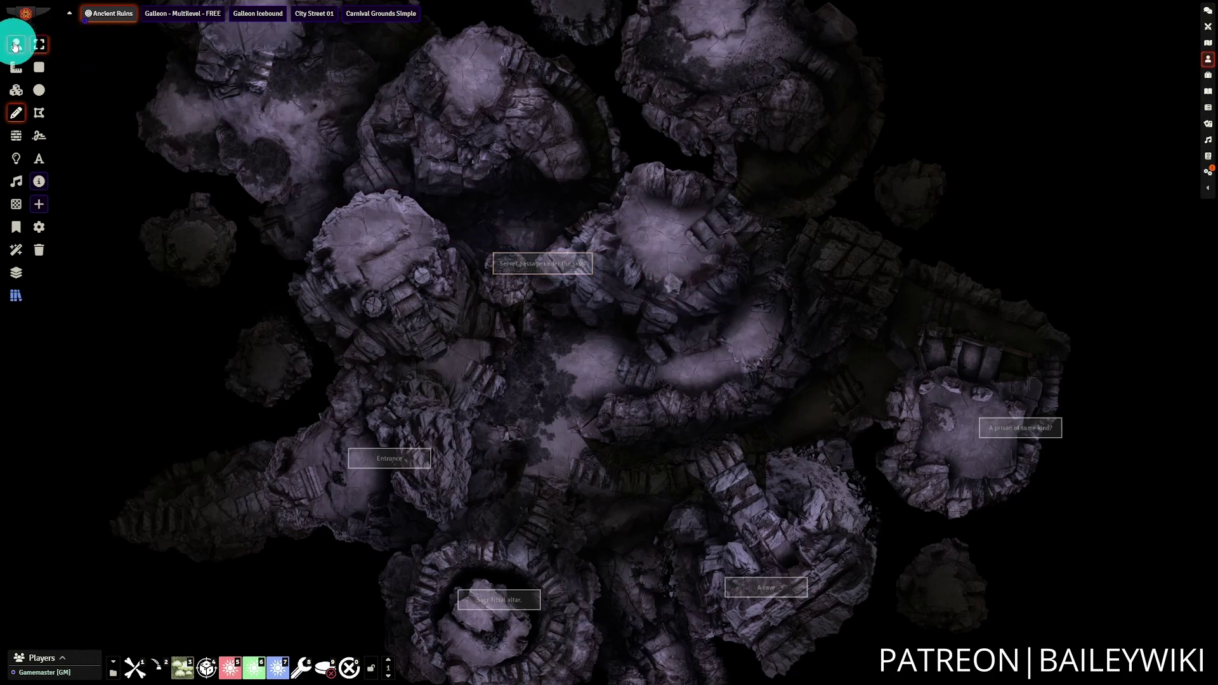
# Step: Select the token beside the Entrance label and walk it east under the large rock to the edge of the trees
pyautogui.click(16, 44)
pyautogui.scroll(5, 444, 273)
pyautogui.moveTo(563, 473); pyautogui.dragTo(779, 284)
pyautogui.scroll(8, 710, 375)
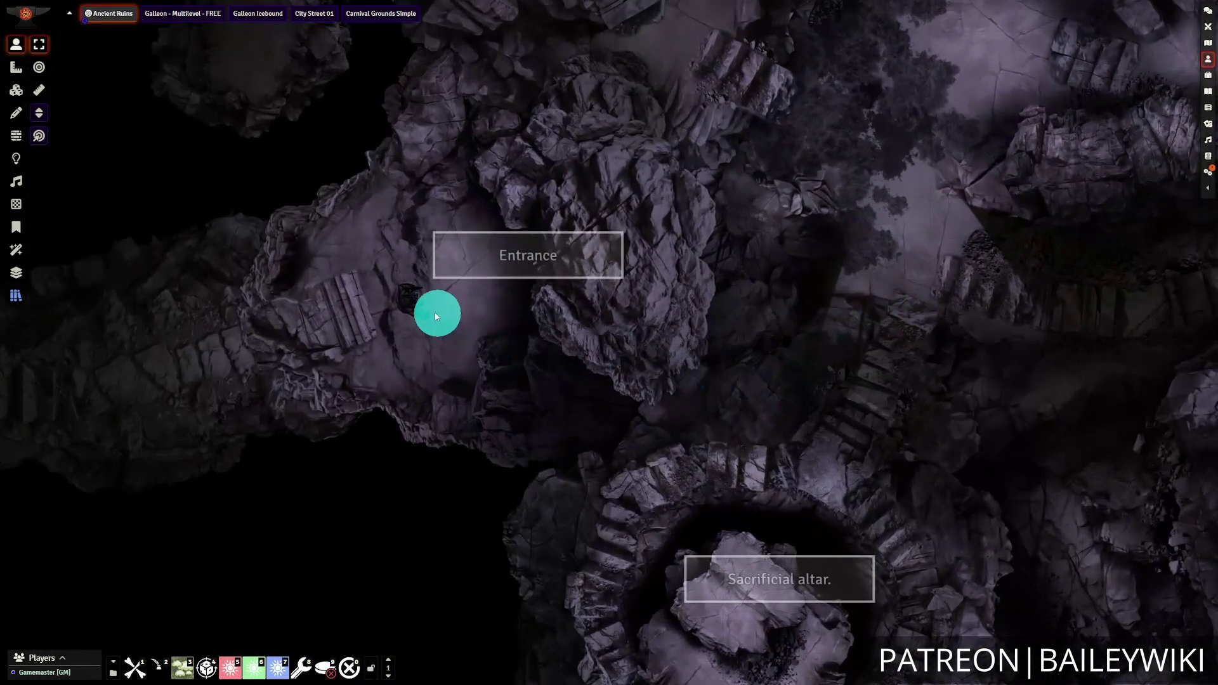
pyautogui.click(429, 313)
pyautogui.press('Right')
pyautogui.press('Right')
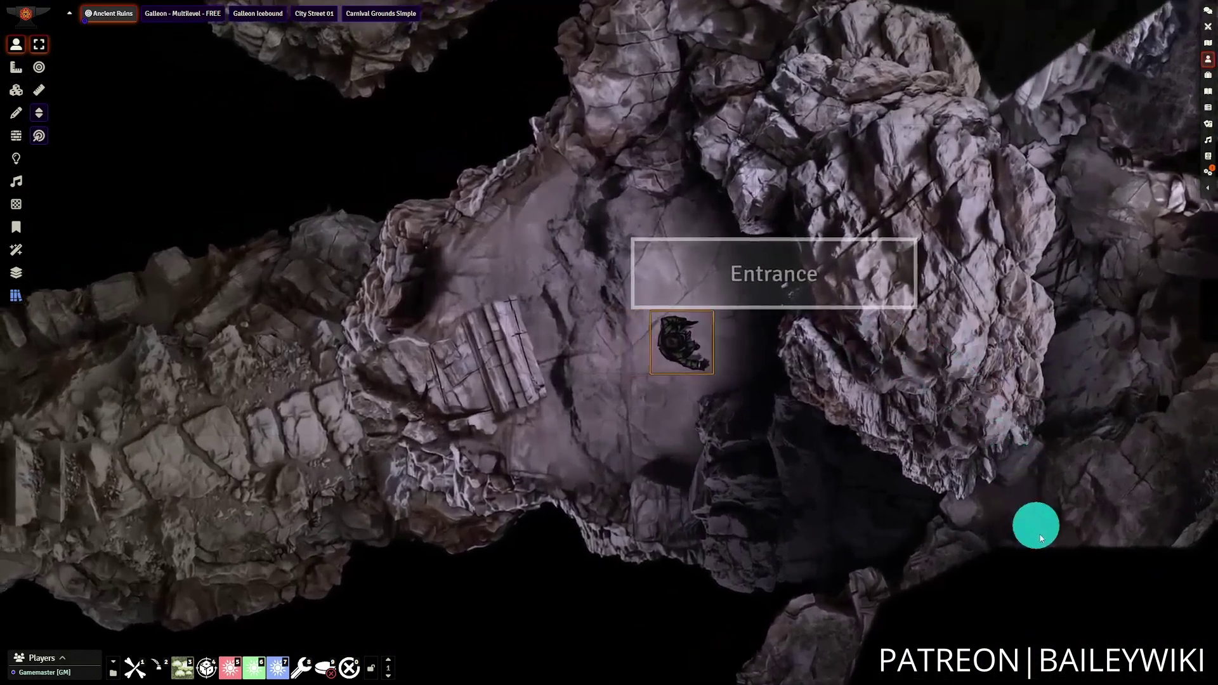
pyautogui.press('Up')
pyautogui.press('Right')
pyautogui.press('Right')
pyautogui.press('Right')
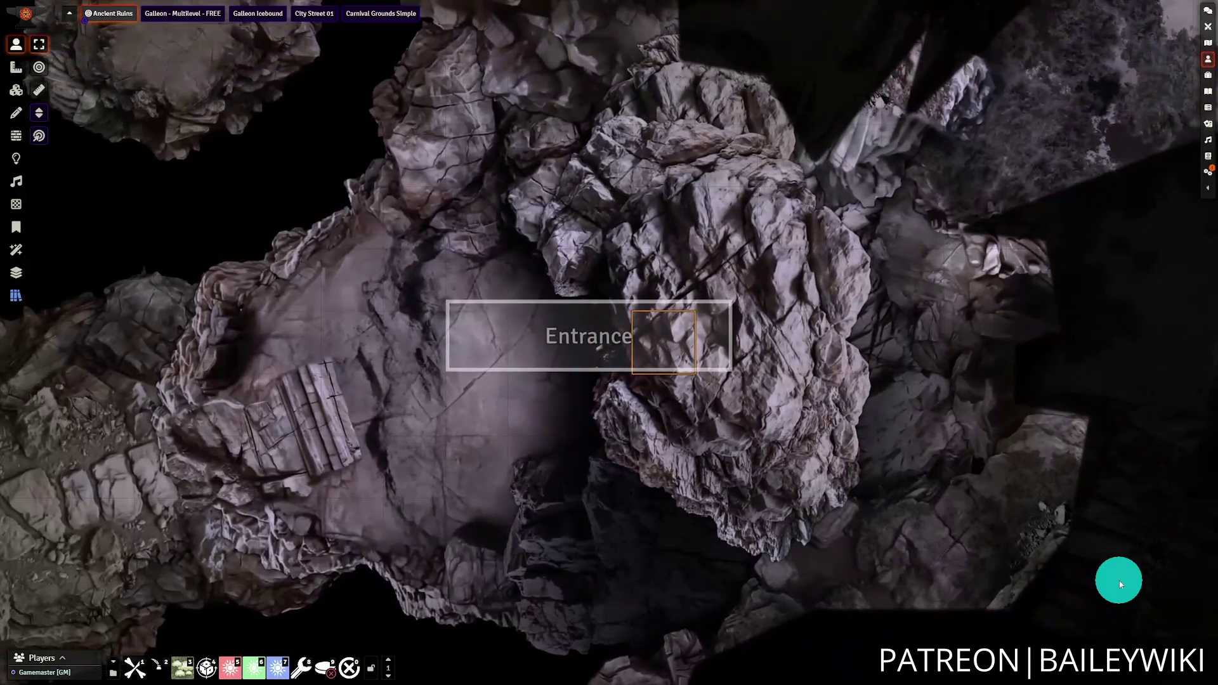
pyautogui.press('Up')
pyautogui.press('Right')
pyautogui.press('Right')
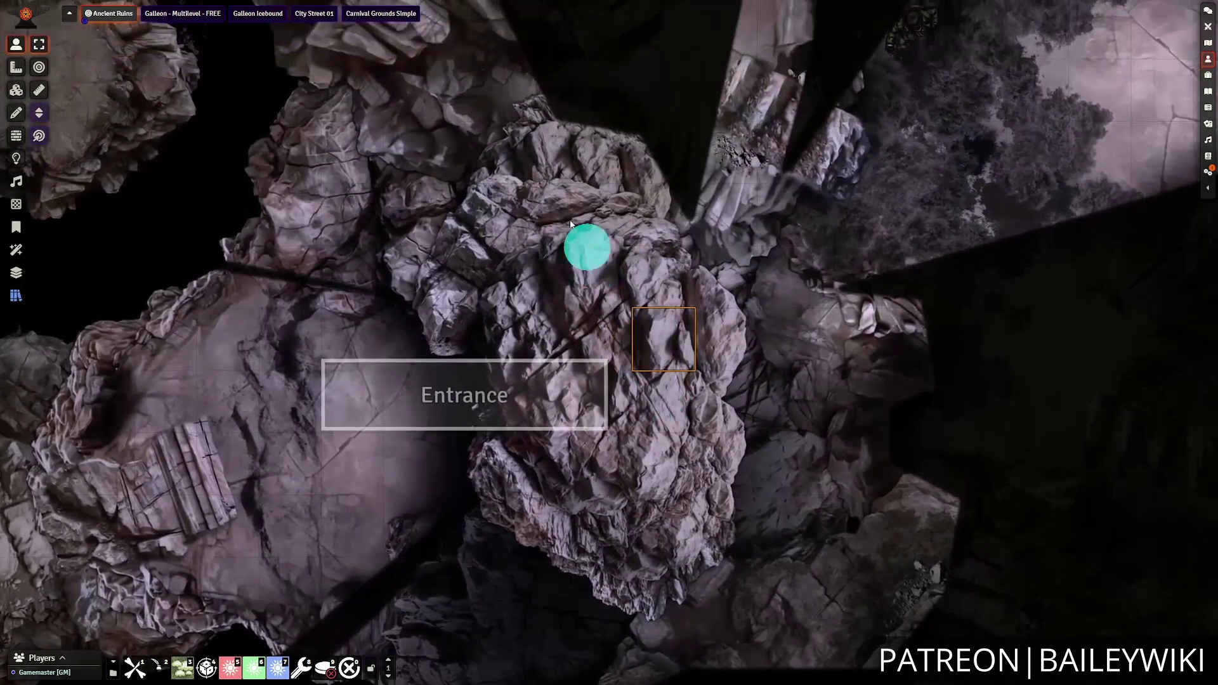
pyautogui.press('Up')
pyautogui.press('Right')
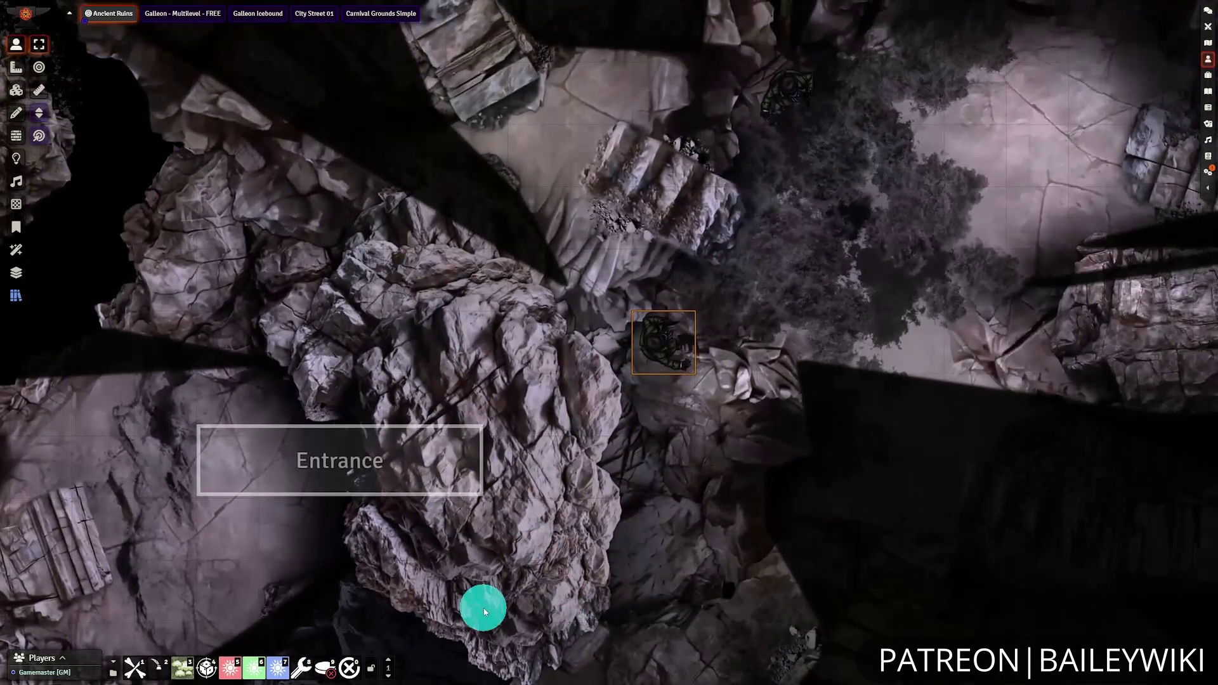
# Step: Walk the token north-east through the trees to the rock face below the secret passage label
pyautogui.press('Right')
pyautogui.press('Right')
pyautogui.press('Up')
pyautogui.press('Up')
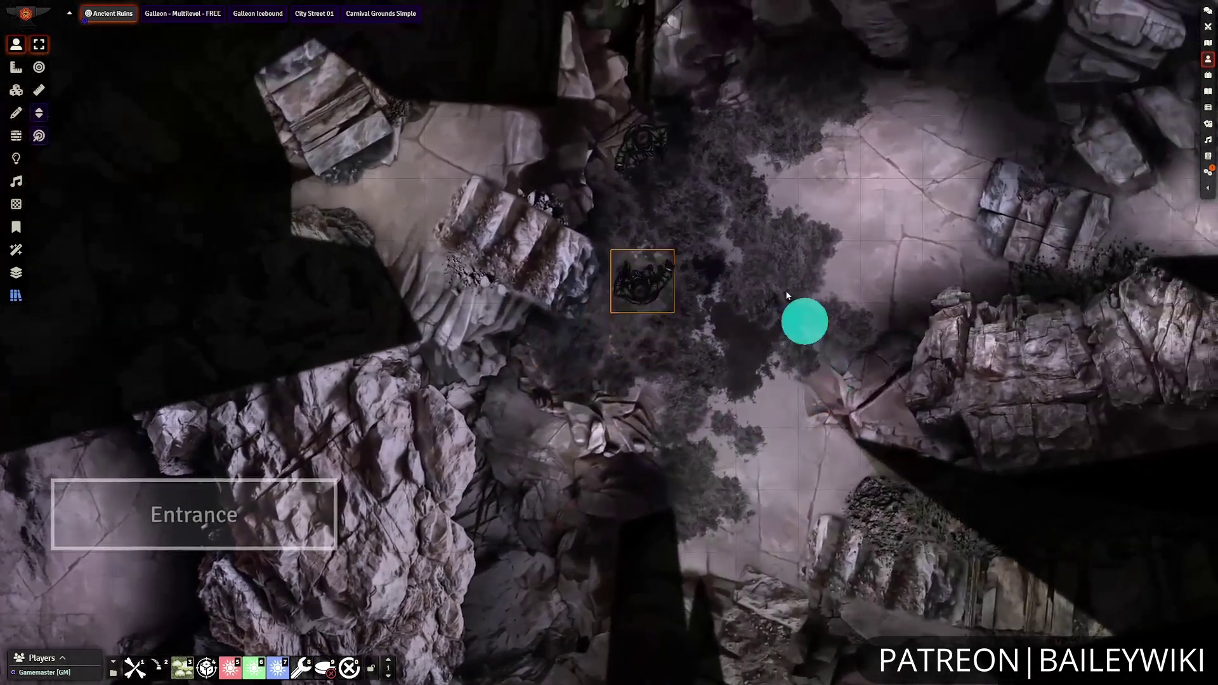
pyautogui.press('Up')
pyautogui.press('Up')
pyautogui.press('Up')
pyautogui.press('Up')
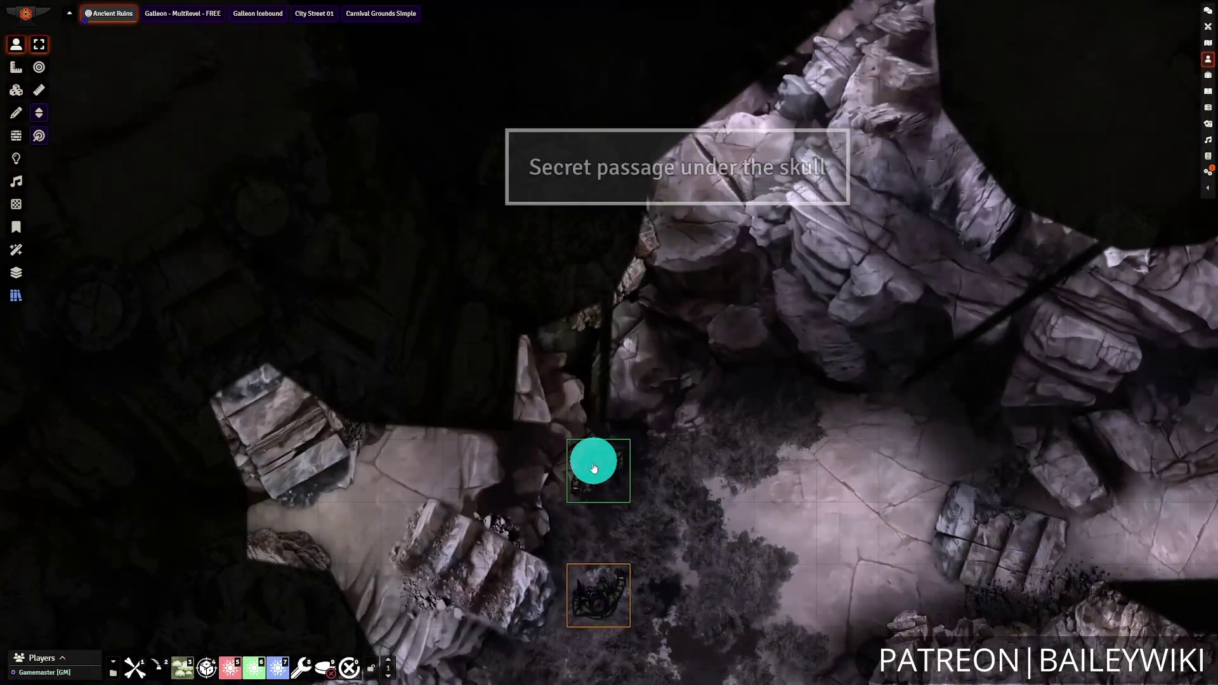
pyautogui.press('Right')
pyautogui.press('Right')
pyautogui.press('Up')
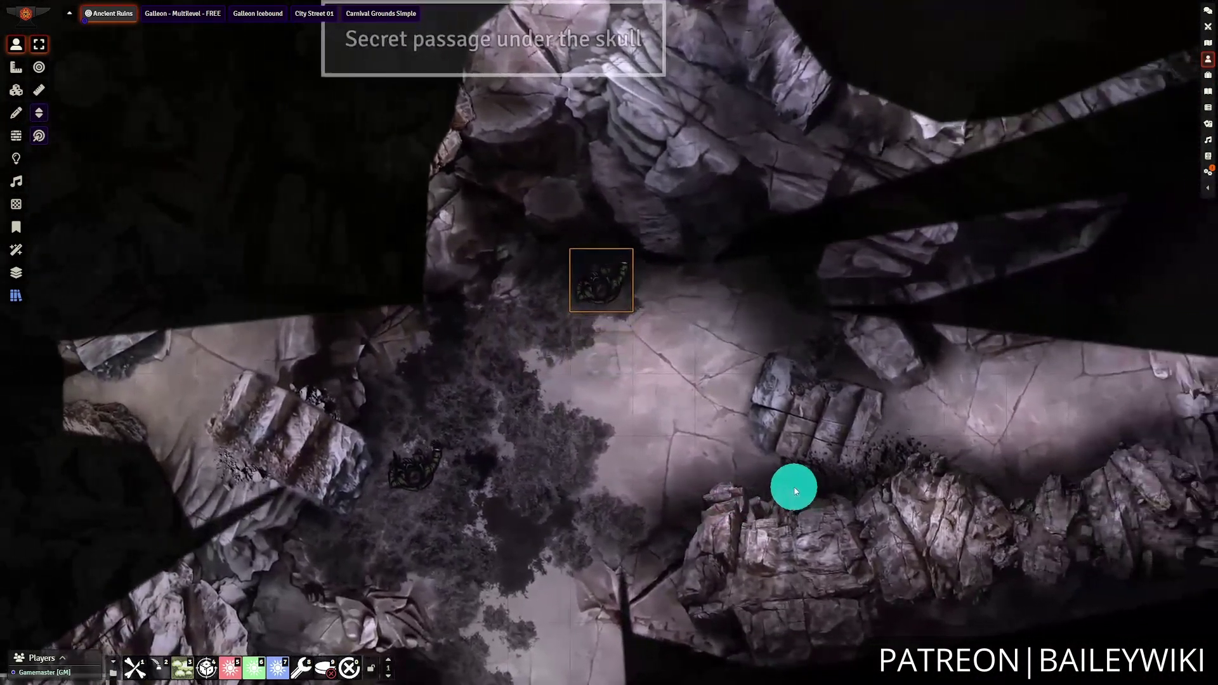
# Step: Walk the token west to the passage opening and north under the skull to the far side
pyautogui.press('Left')
pyautogui.press('Down')
pyautogui.press('Down')
pyautogui.press('Left')
pyautogui.press('Left')
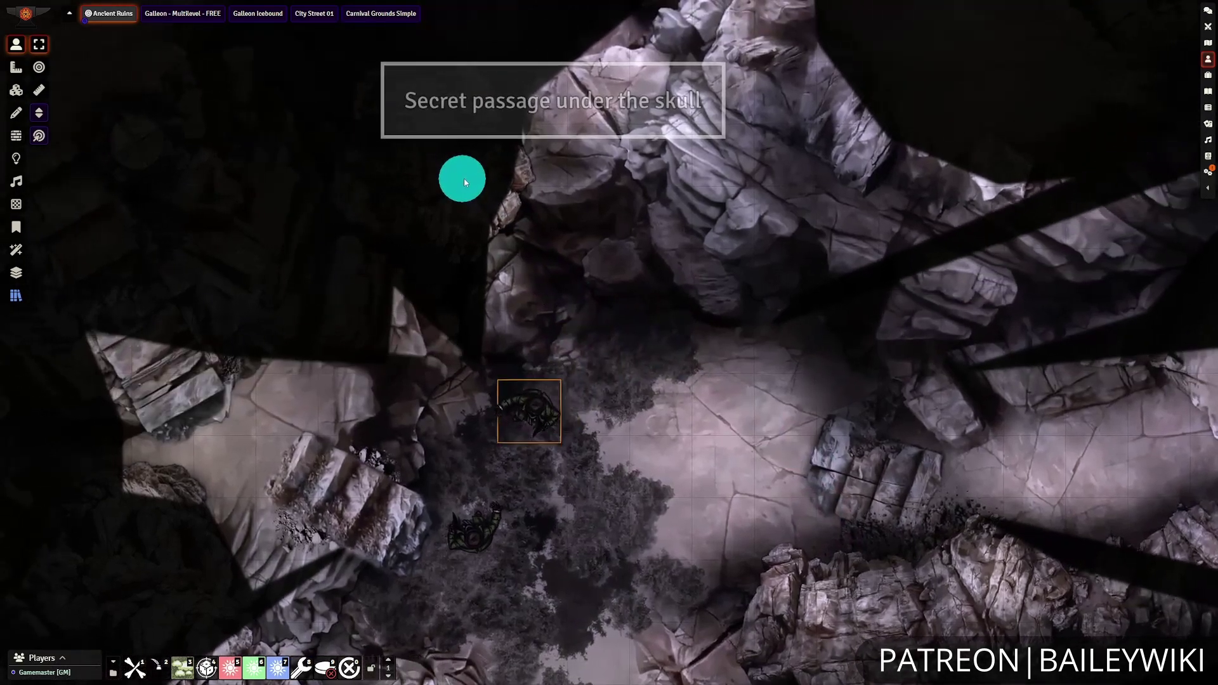
pyautogui.press('Left')
pyautogui.press('Up')
pyautogui.press('Right')
pyautogui.press('Left')
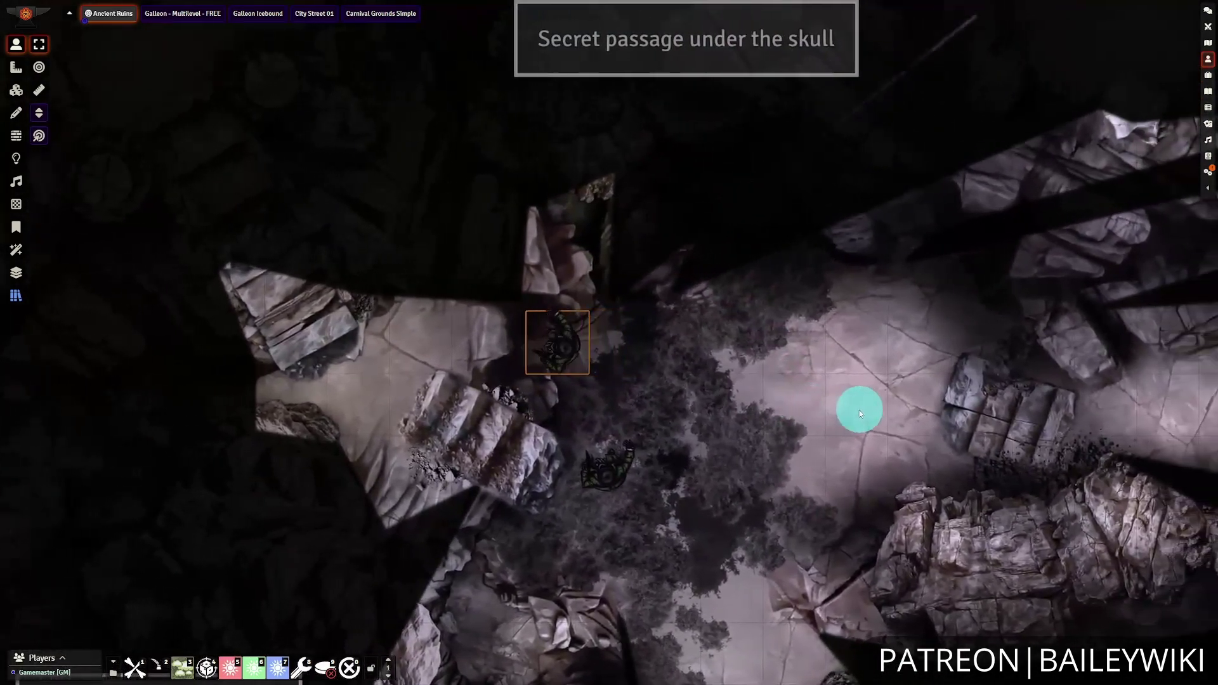
pyautogui.press('Up')
pyautogui.press('Up')
pyautogui.press('Up')
pyautogui.press('Up')
pyautogui.press('Up')
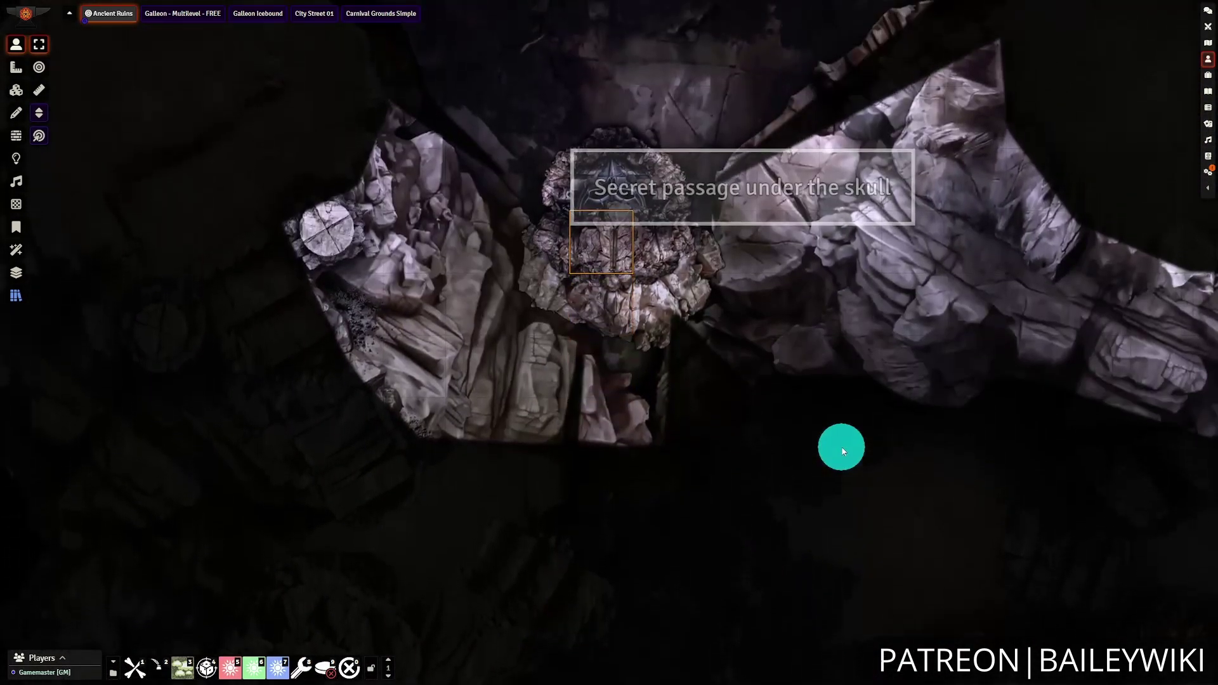
pyautogui.press('Up')
pyautogui.press('Up')
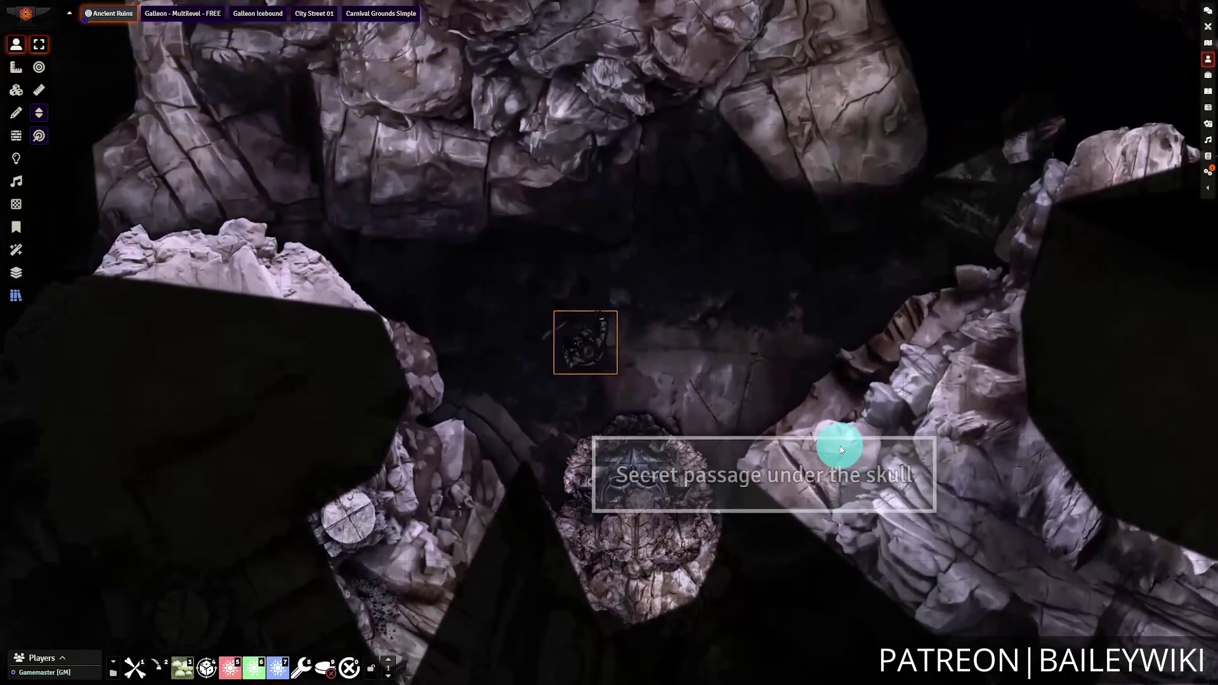
# Step: Walk the token back south through the secret passage into the trees and deselect it
pyautogui.press('Down')
pyautogui.press('Down')
pyautogui.press('Down')
pyautogui.press('Down')
pyautogui.press('Down')
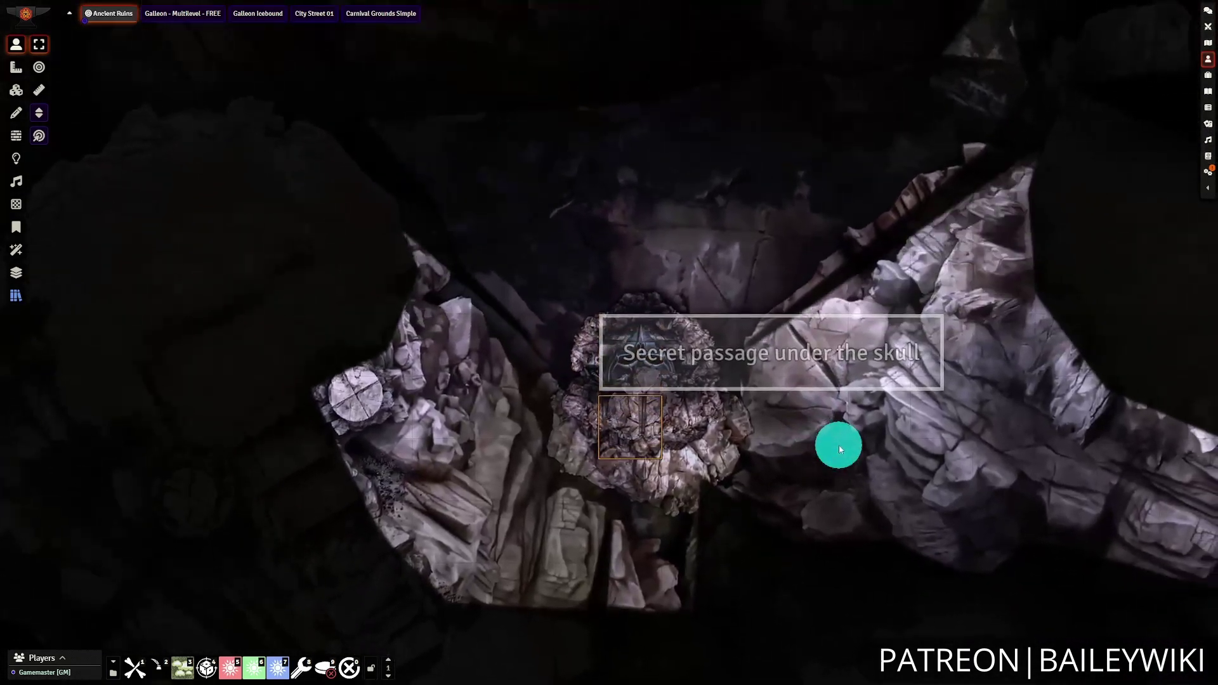
pyautogui.press('Right')
pyautogui.press('Down')
pyautogui.press('Down')
pyautogui.press('Down')
pyautogui.press('Right')
pyautogui.press('Right')
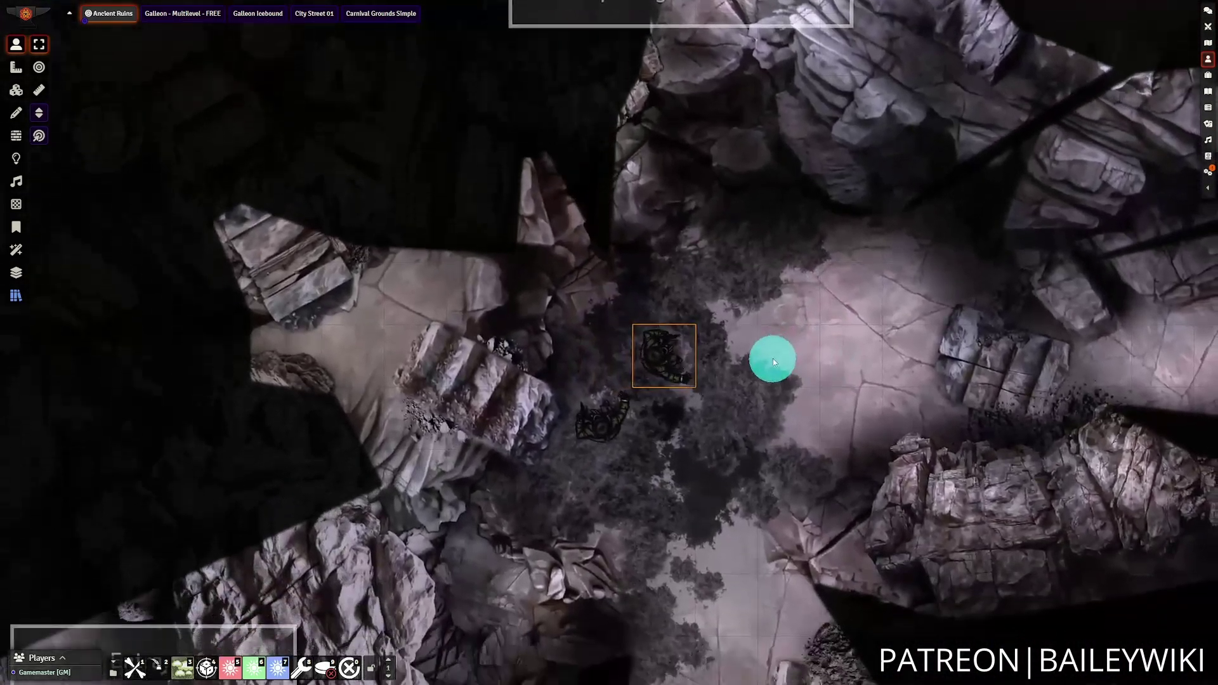
pyautogui.click(783, 332)
# Step: Examine the labelled cave, sacrificial altar and prison areas of the Ancient Ruins map
pyautogui.scroll(-10, 784, 332)
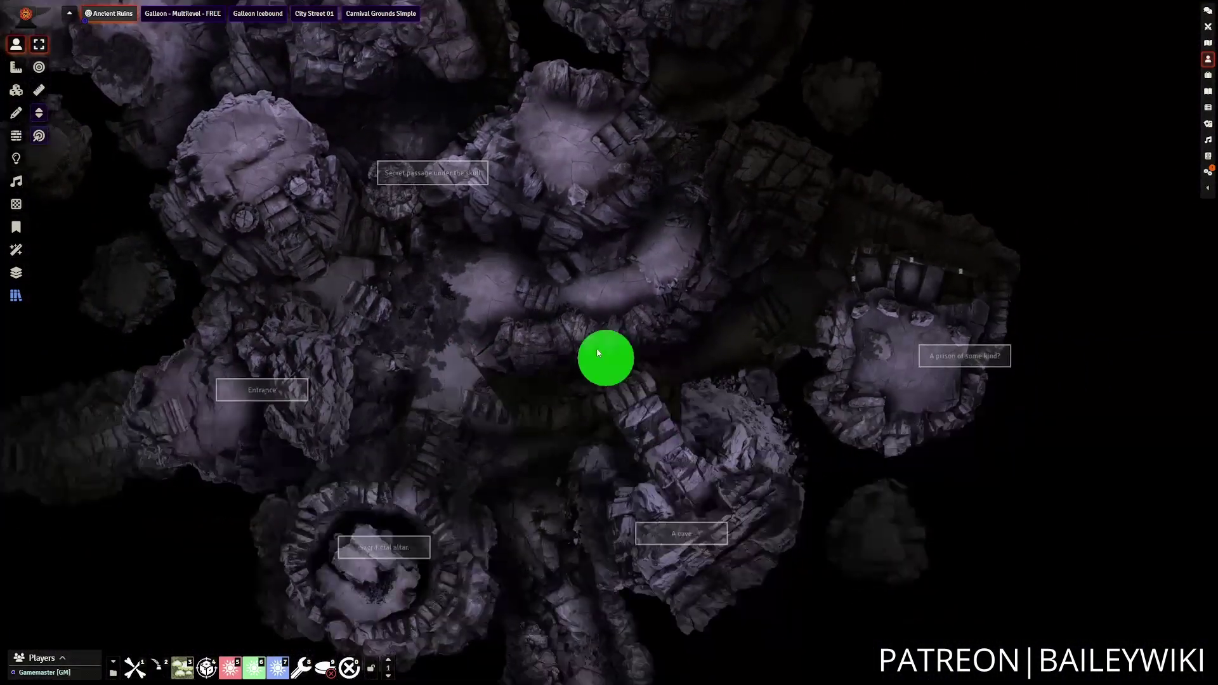
pyautogui.moveTo(597, 353); pyautogui.dragTo(492, 233)
pyautogui.scroll(8, 467, 420)
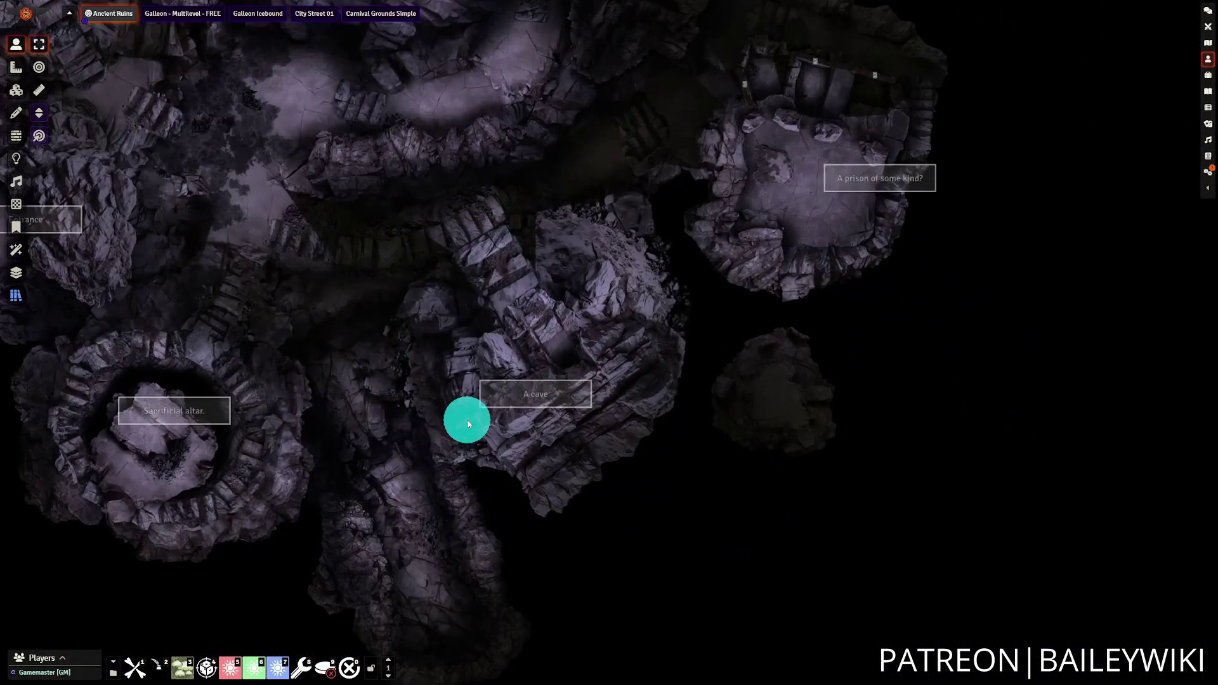
pyautogui.scroll(4, 438, 433)
pyautogui.moveTo(363, 478); pyautogui.dragTo(910, 426)
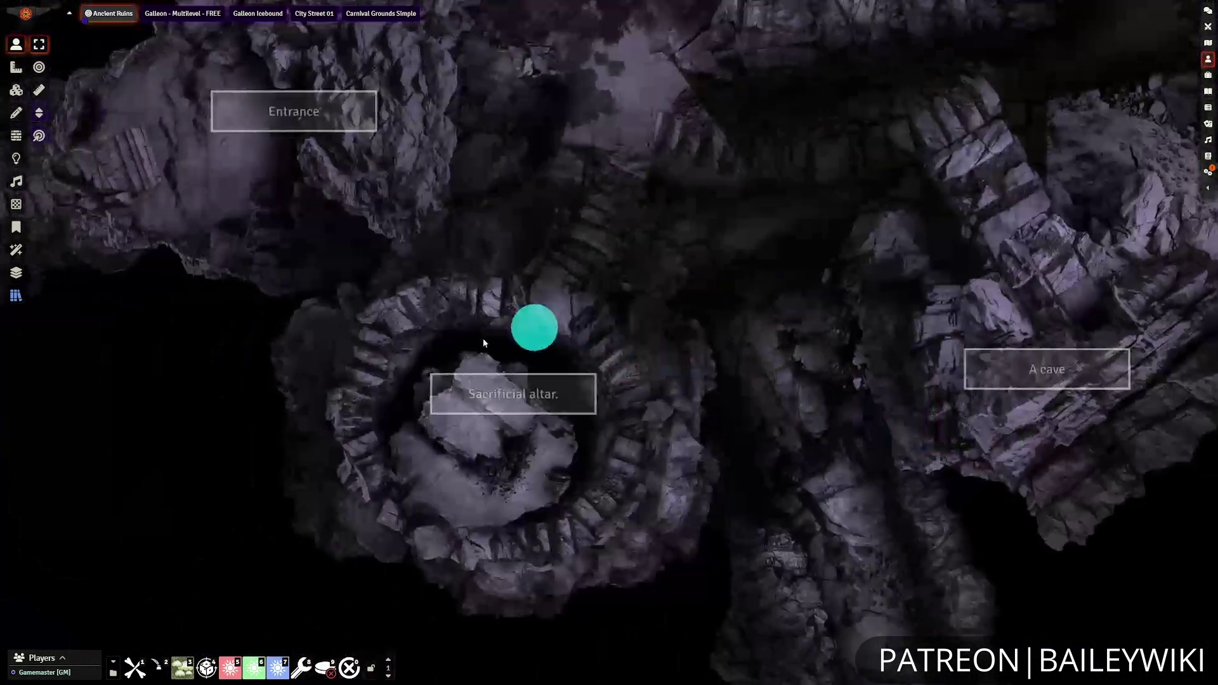
pyautogui.moveTo(1031, 189); pyautogui.dragTo(380, 542)
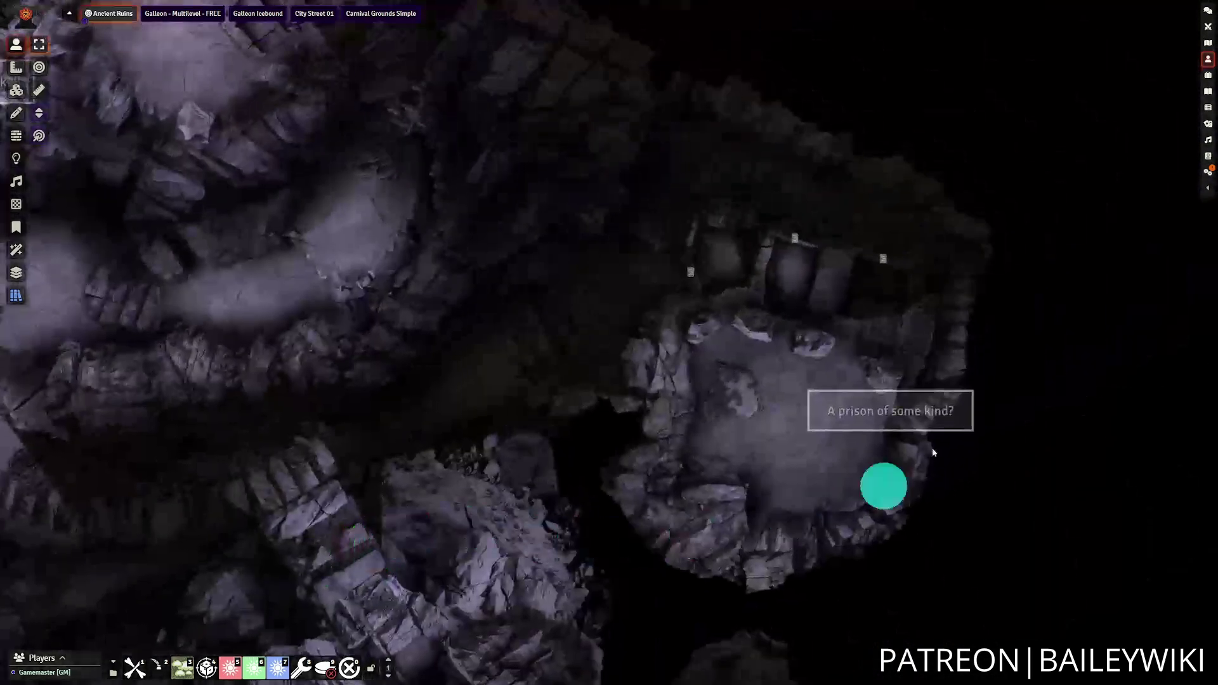
pyautogui.scroll(-3, 445, 419)
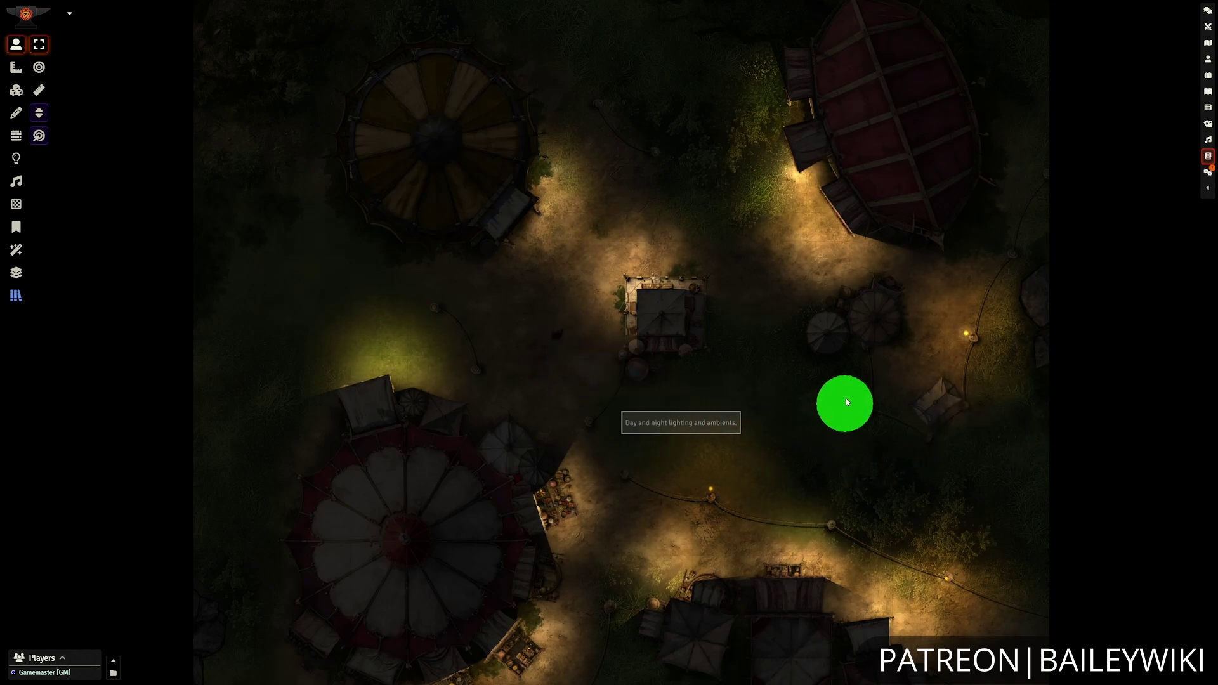
# Step: Examine the night lighting around the tents, stalls and rope-lined paths of the carnival grounds
pyautogui.moveTo(847, 406); pyautogui.dragTo(839, 351)
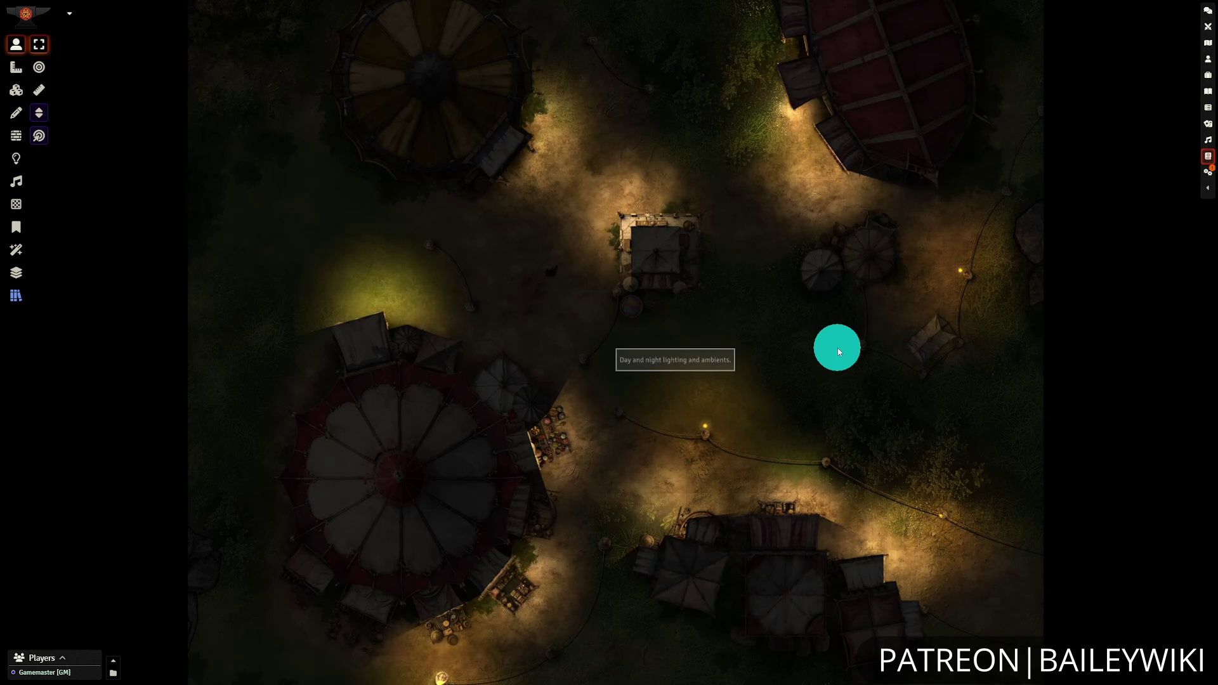
pyautogui.moveTo(796, 464); pyautogui.dragTo(778, 343)
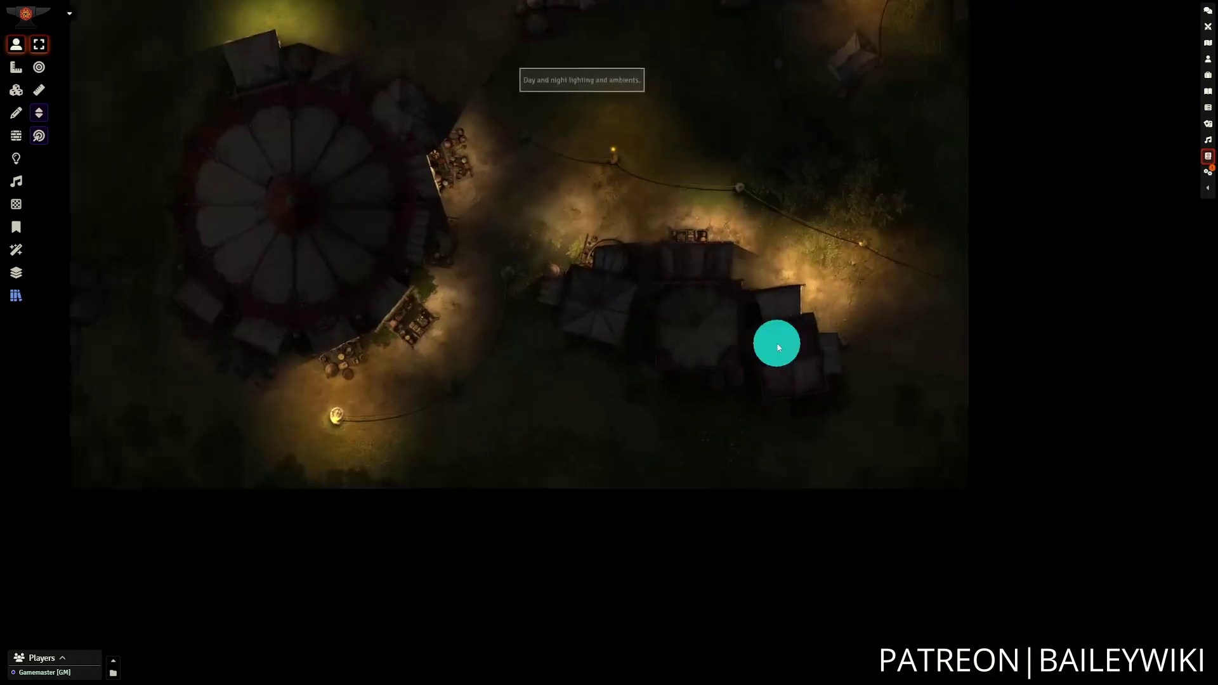
pyautogui.scroll(5, 779, 347)
pyautogui.moveTo(659, 293); pyautogui.dragTo(664, 378)
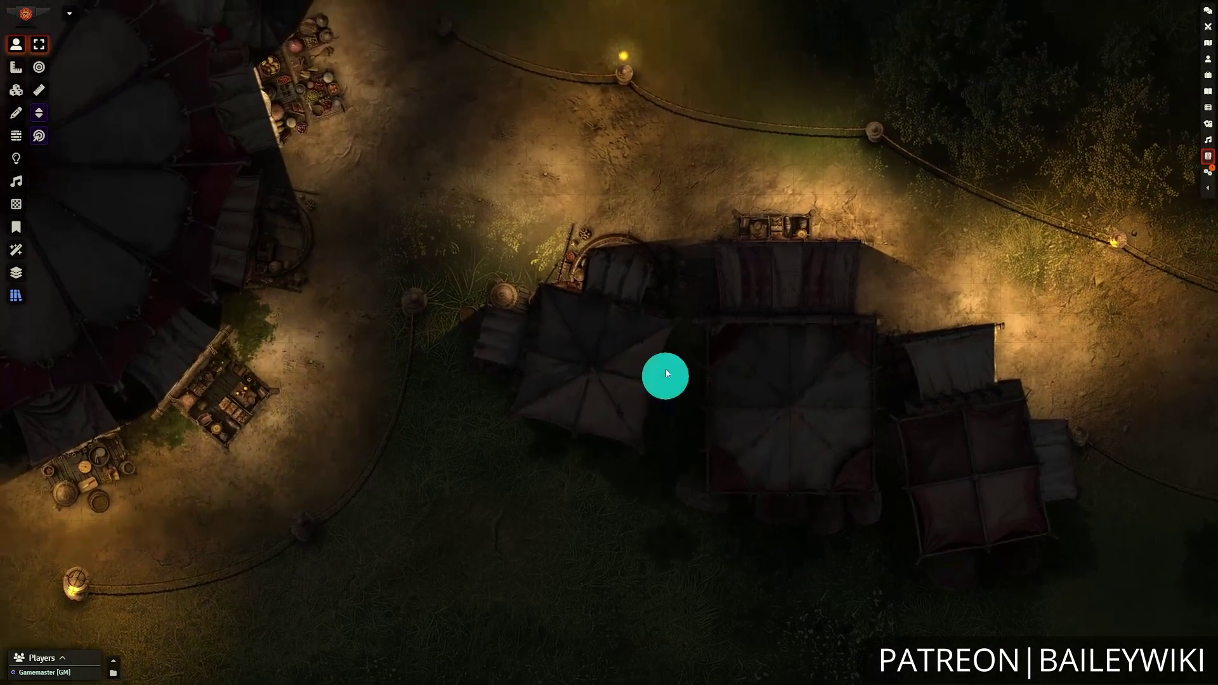
pyautogui.moveTo(362, 253); pyautogui.dragTo(783, 435)
pyautogui.scroll(1, 783, 435)
pyautogui.moveTo(534, 172); pyautogui.dragTo(541, 492)
pyautogui.moveTo(609, 214); pyautogui.dragTo(505, 525)
pyautogui.moveTo(773, 374); pyautogui.dragTo(475, 241)
pyautogui.moveTo(340, 395); pyautogui.dragTo(386, 316)
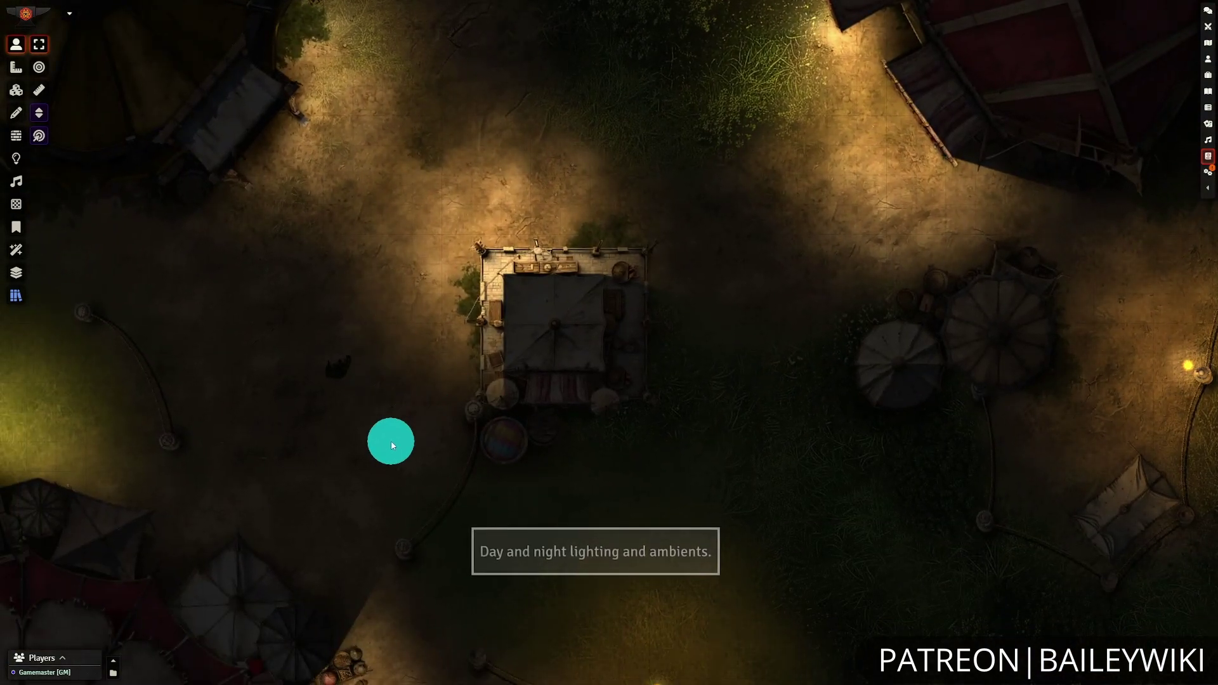
pyautogui.moveTo(352, 447); pyautogui.dragTo(791, 345)
pyautogui.scroll(-10, 791, 345)
pyautogui.moveTo(1046, 391); pyautogui.dragTo(868, 283)
pyautogui.moveTo(613, 239); pyautogui.dragTo(570, 318)
# Step: Select the token west of the carnival's central stall and walk it south-east to the lit path beside the rope fence
pyautogui.scroll(5, 737, 362)
pyautogui.scroll(2, 669, 326)
pyautogui.scroll(10, 789, 593)
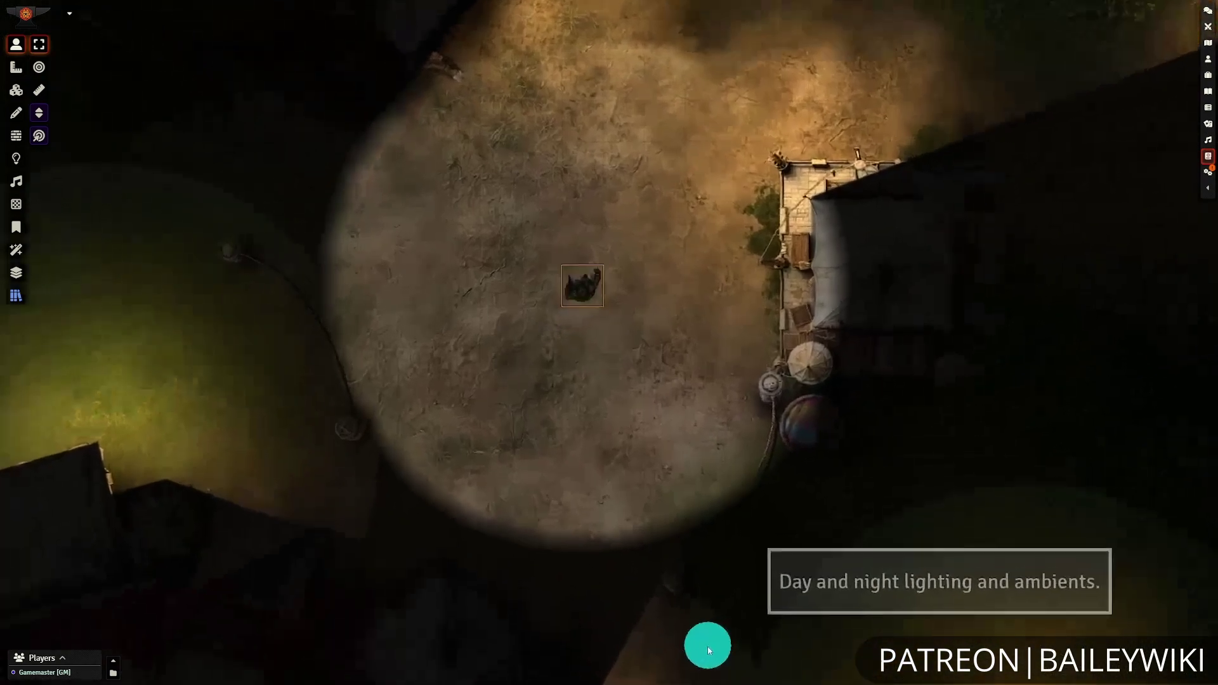
pyautogui.press('Down')
pyautogui.press('Down')
pyautogui.press('Right')
pyautogui.press('Right')
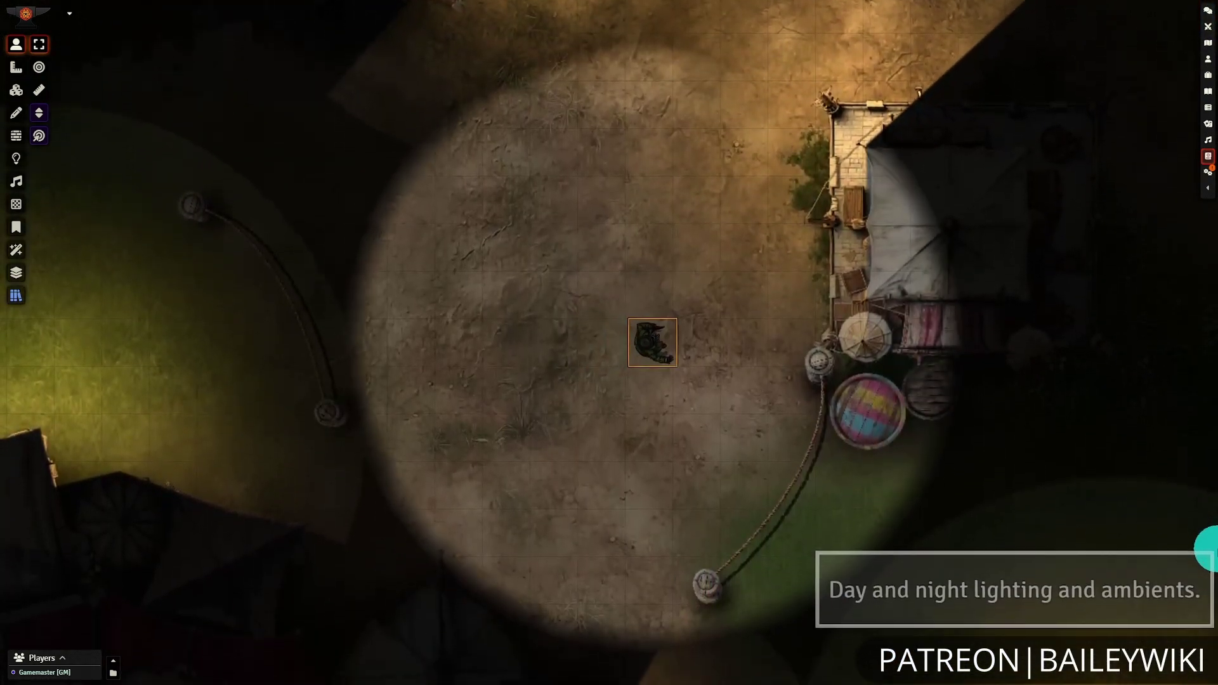
pyautogui.press('Down')
pyautogui.press('Left')
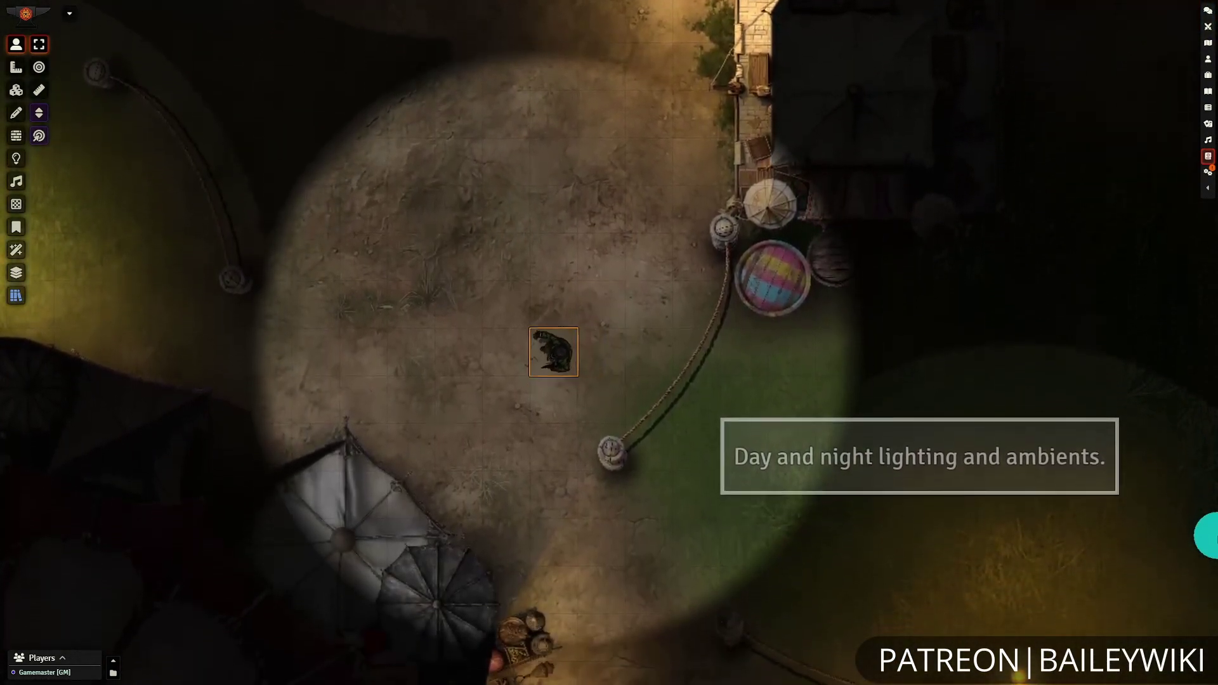
pyautogui.press('Down')
pyautogui.press('Down')
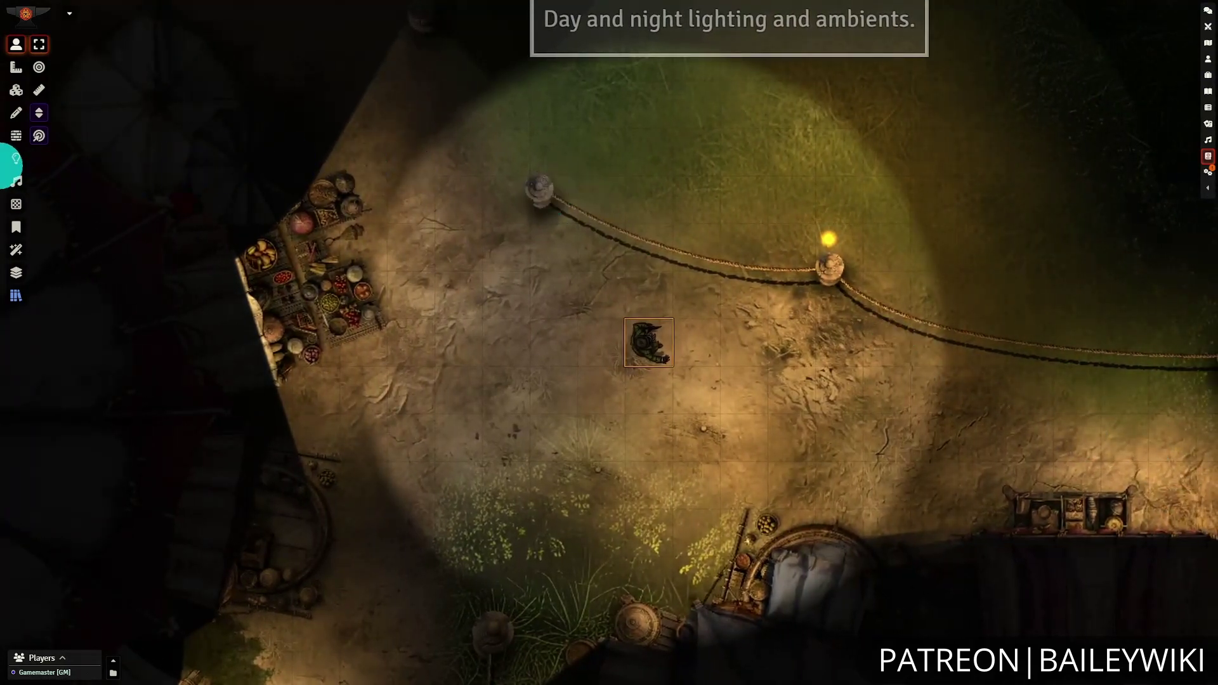
# Step: Transition the carnival scene's lighting to daylight, then reselect the token beside the rope fence and move it one square west
pyautogui.click(25, 166)
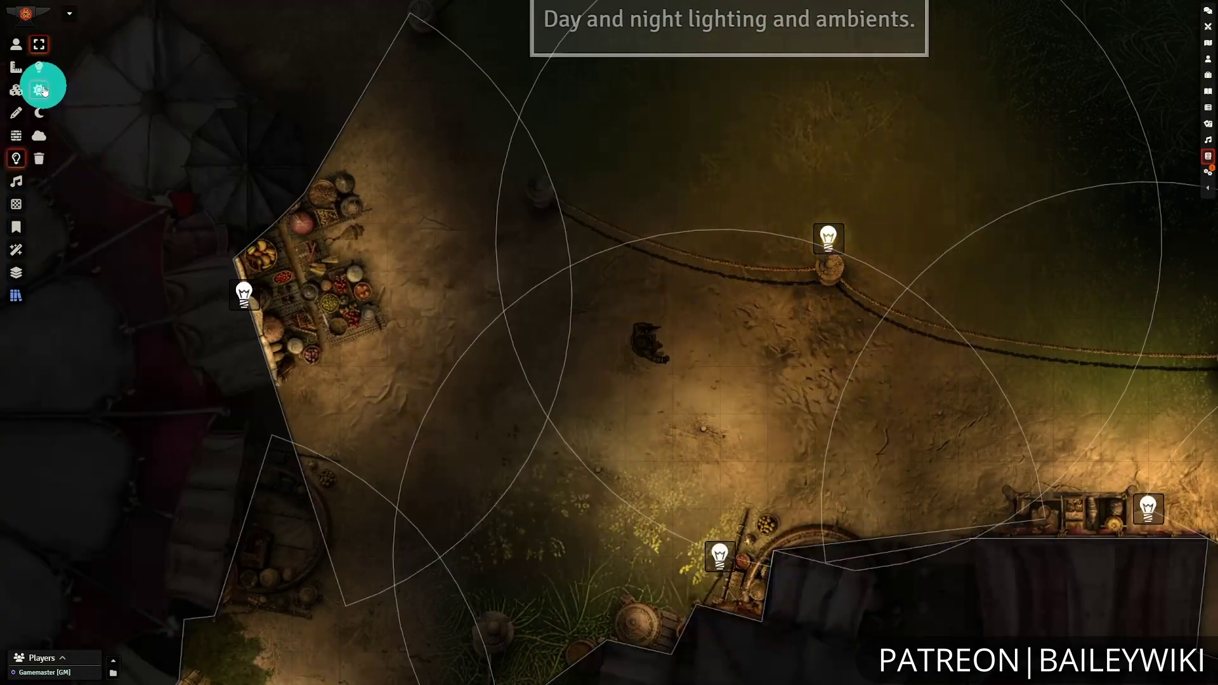
pyautogui.click(15, 44)
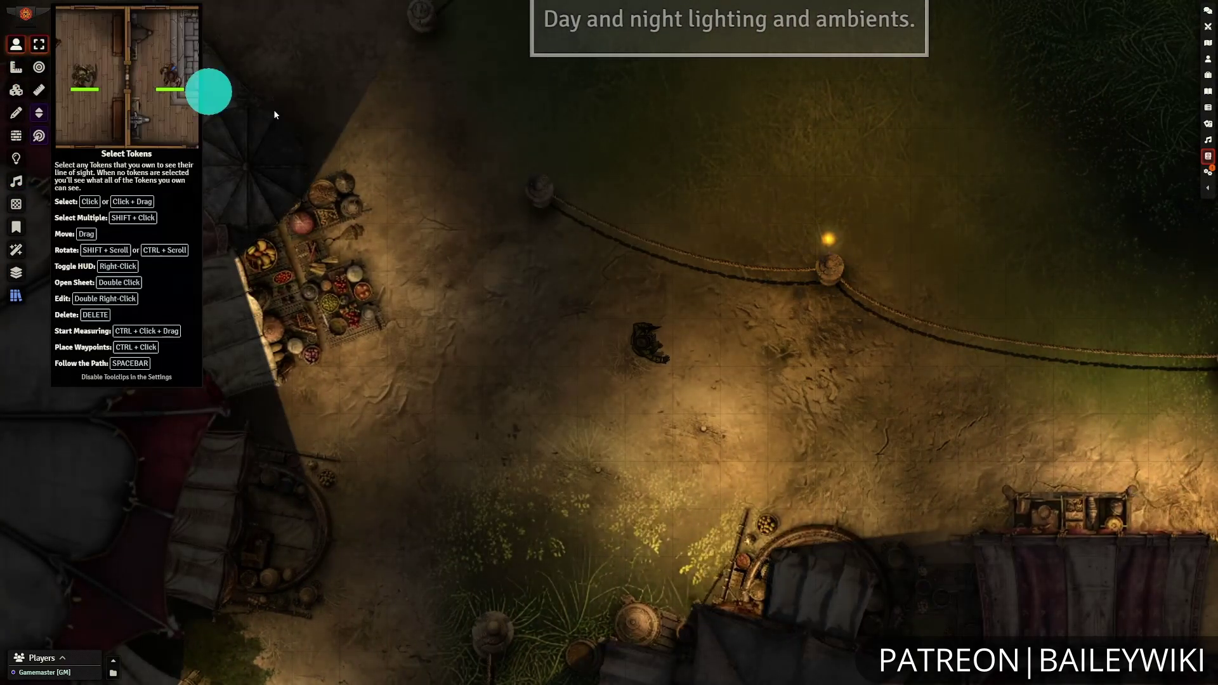
pyautogui.click(664, 337)
pyautogui.press('Left')
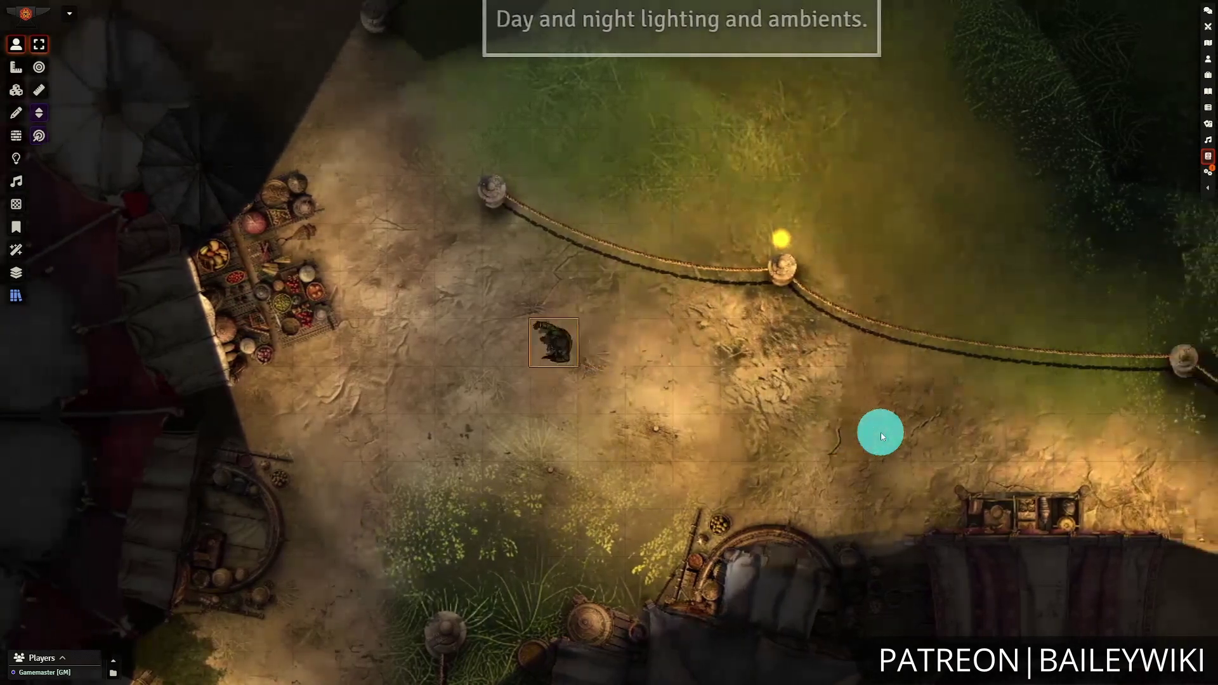
pyautogui.scroll(-5, 880, 432)
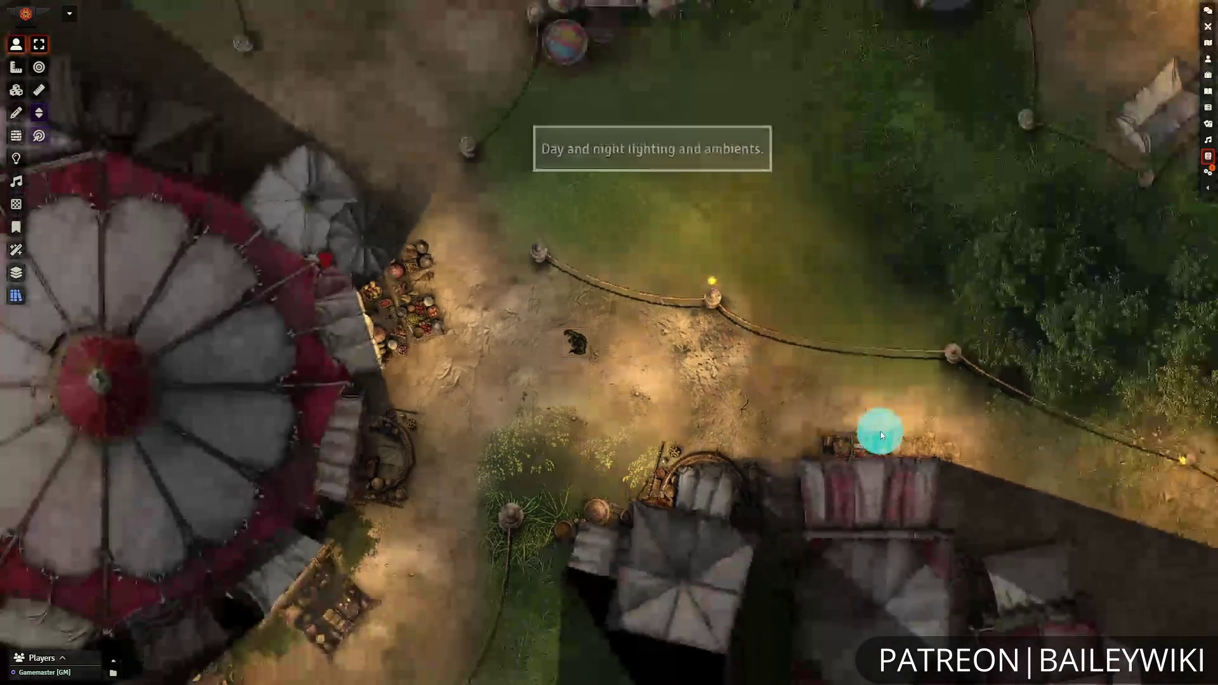
pyautogui.scroll(-3, 881, 435)
pyautogui.scroll(8, 865, 307)
# Step: Walk the token north from the dirt path across the rope fence line onto the grass
pyautogui.press('Left')
pyautogui.press('Up')
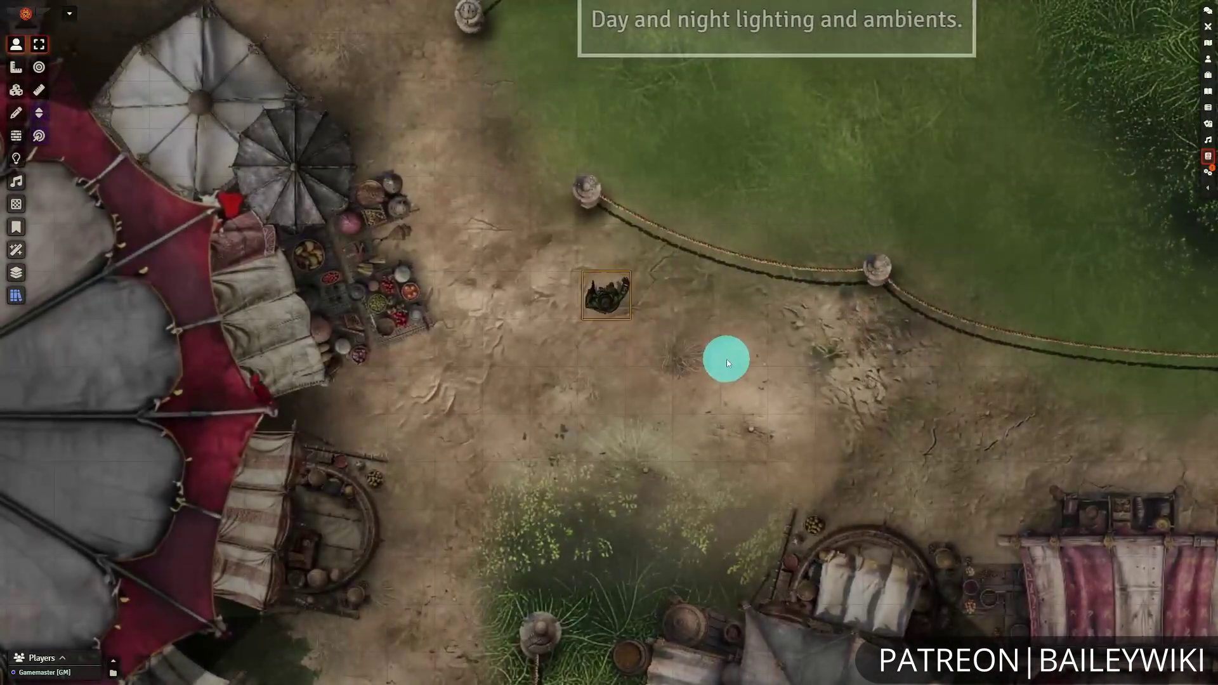
pyautogui.press('Right')
pyautogui.press('Up')
pyautogui.press('Up')
pyautogui.press('Up')
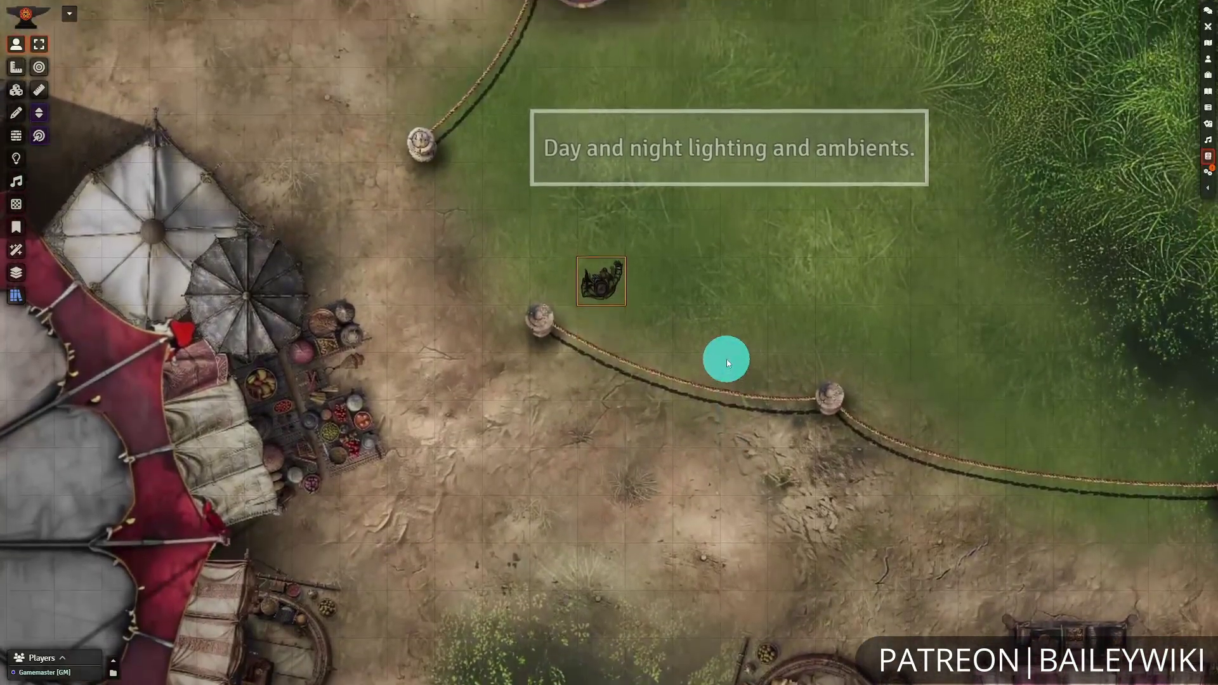
# Step: Walk the token west through the rope fence gap and north-west to the open dirt crossing above the large red-and-white tent
pyautogui.press('Left')
pyautogui.press('Left')
pyautogui.press('Left')
pyautogui.press('Left')
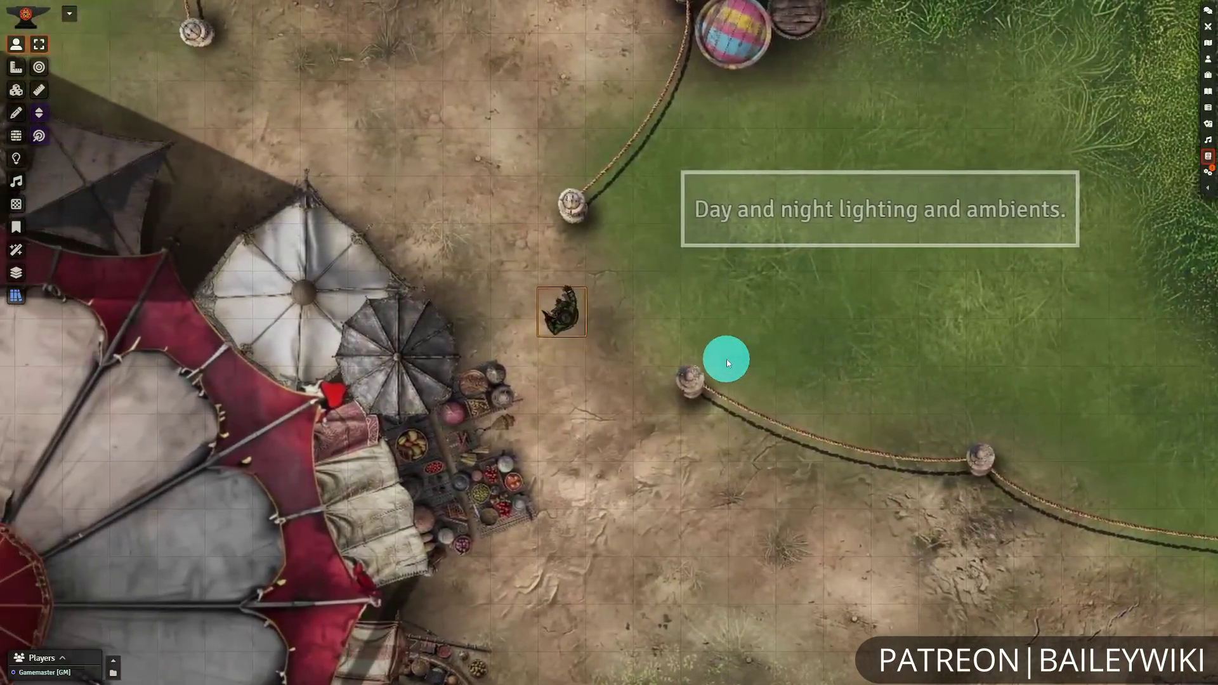
pyautogui.press('Left')
pyautogui.press('Up')
pyautogui.press('Left')
pyautogui.press('Up')
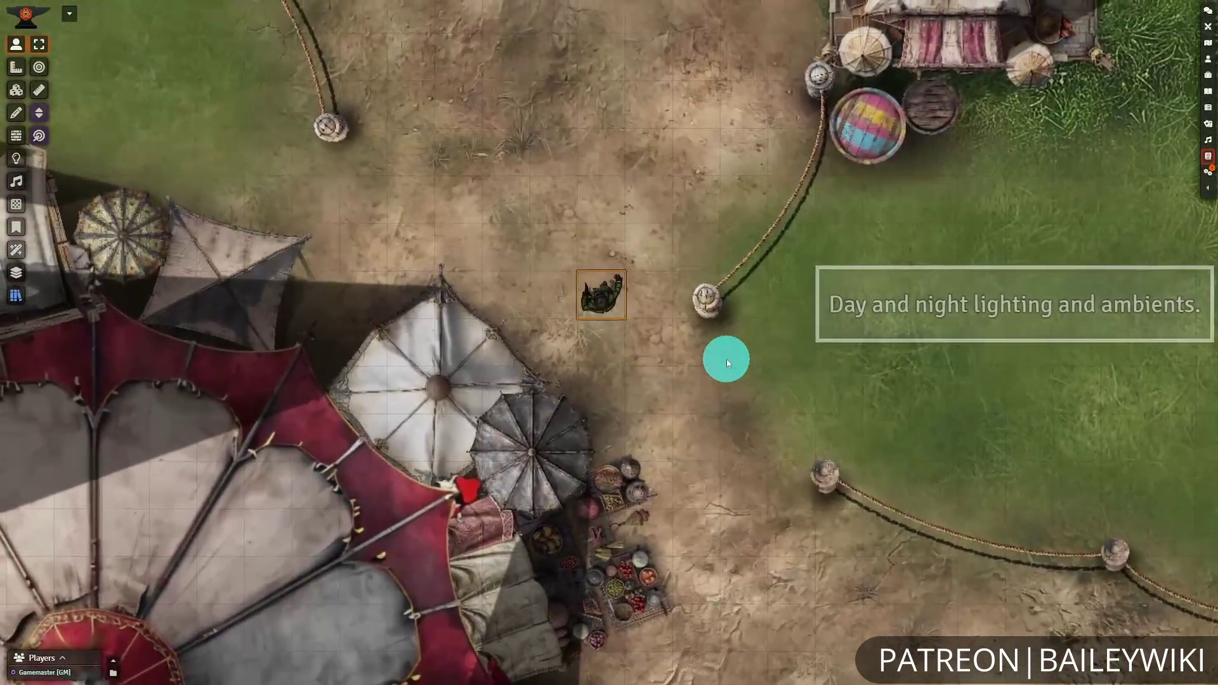
pyautogui.press('Up')
pyautogui.press('Up')
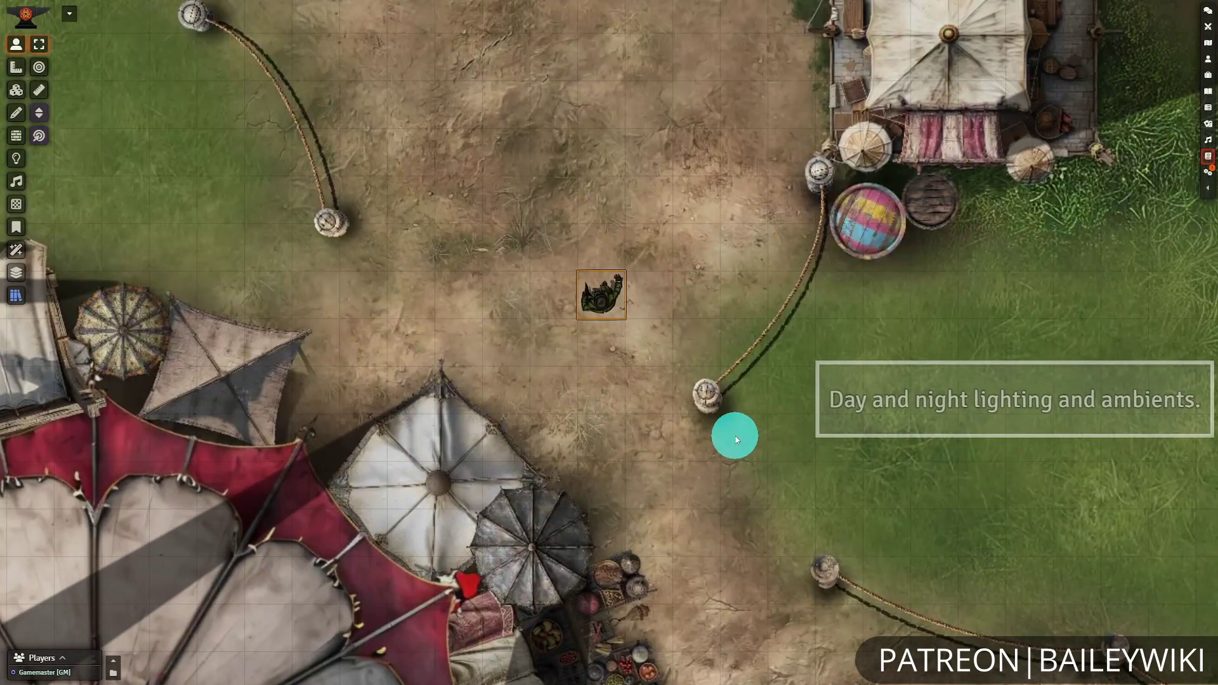
pyautogui.scroll(-10, 735, 435)
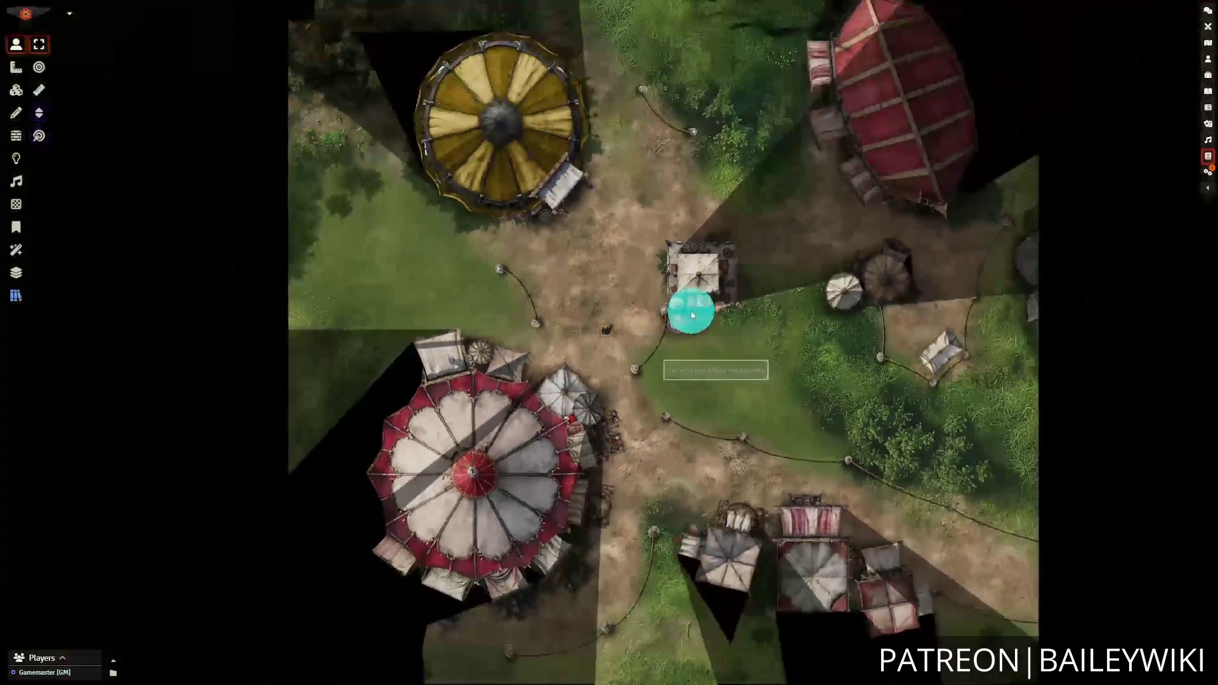